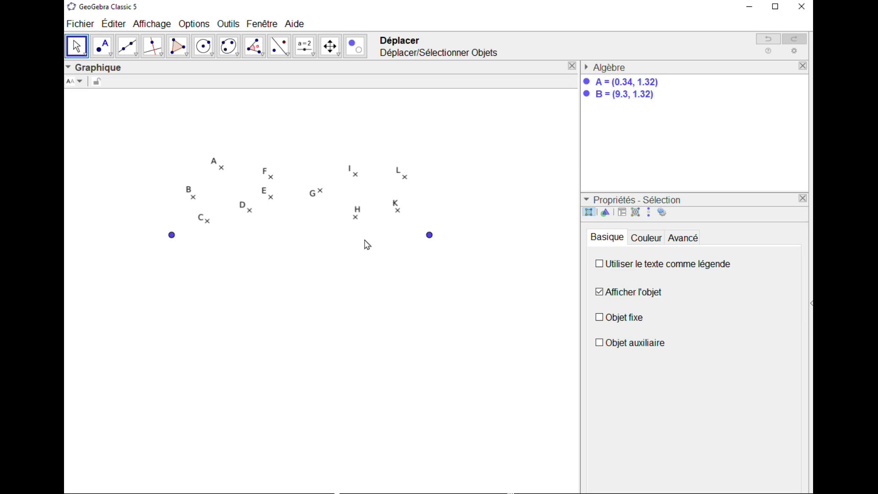
Step: Enlarge the image of labelled marks by moving its second corner point outward to about (11.58, 1.64)
click(430, 235)
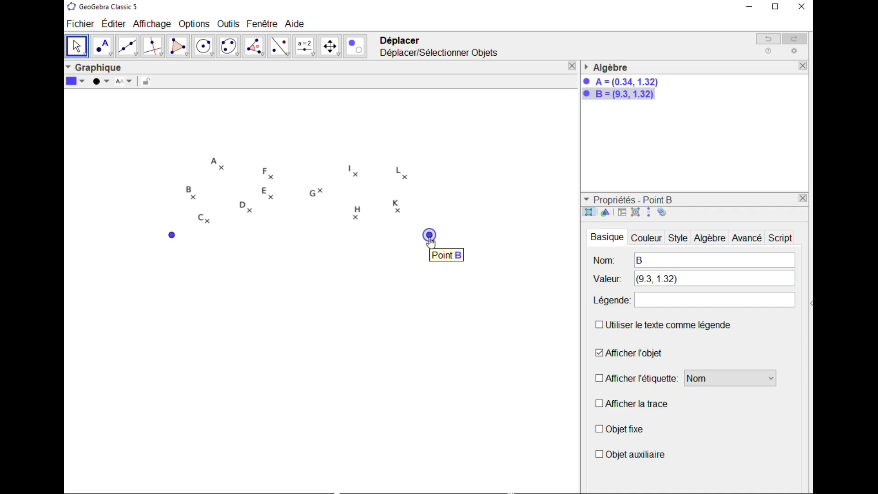
drag(431, 243, 498, 233)
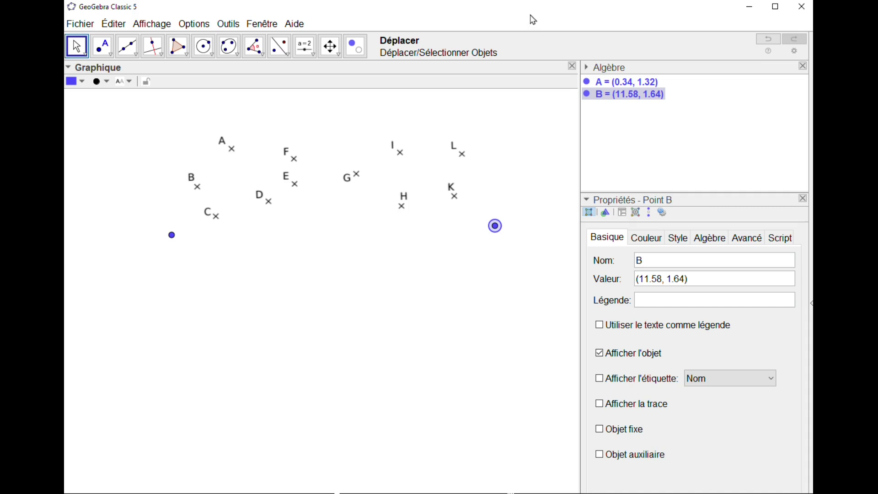
click(553, 285)
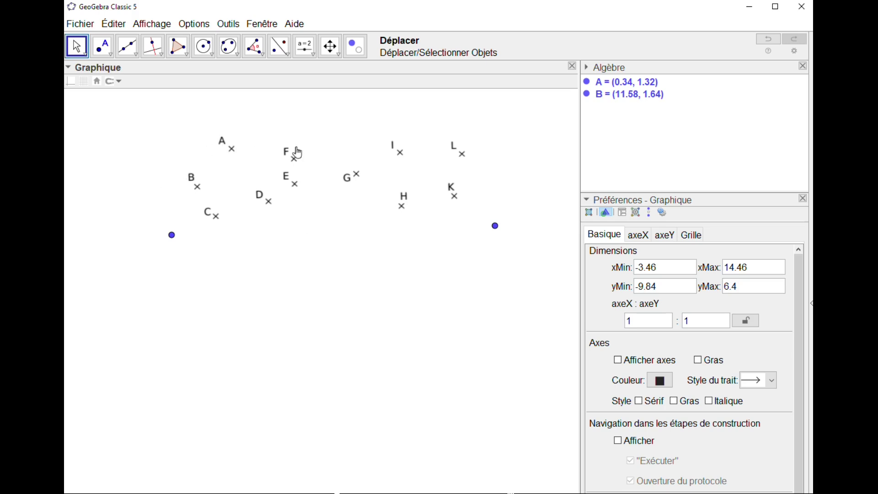
Step: Set the Point tool to create cross-style points labelled with their name (Nom)
click(102, 54)
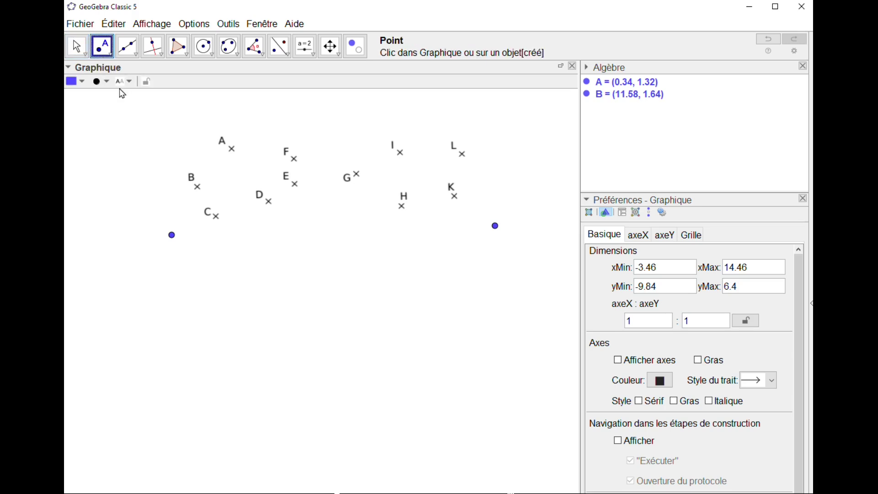
click(107, 82)
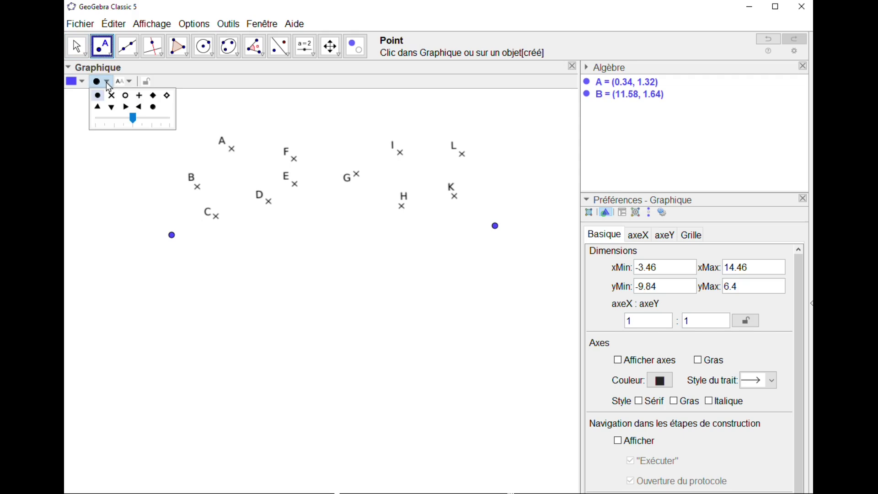
click(111, 96)
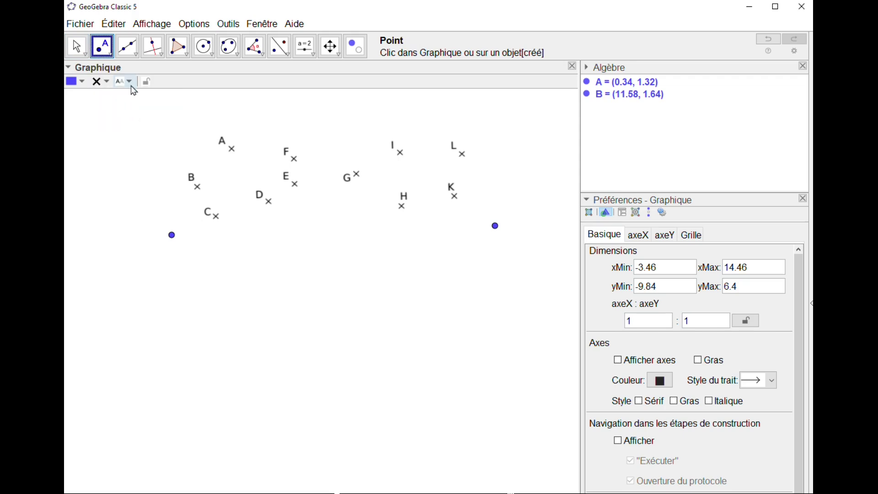
click(129, 82)
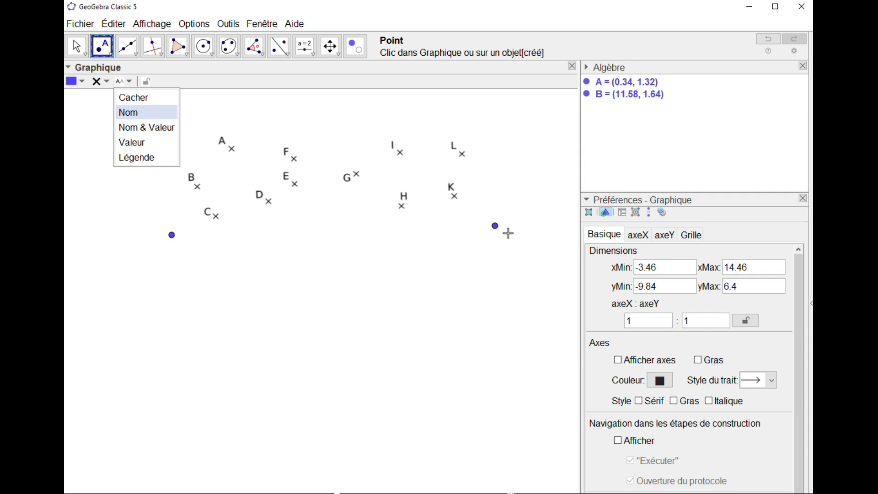
Step: Place a point on the image's A mark and rename it A
click(232, 152)
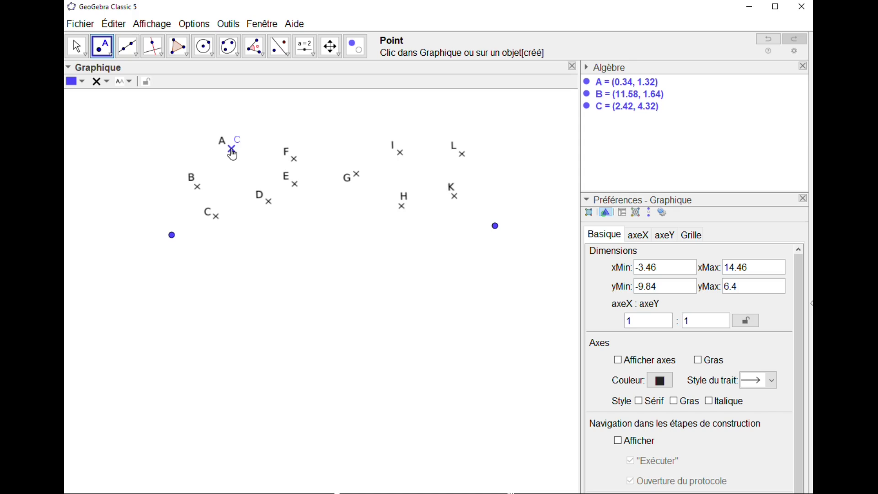
text(A)
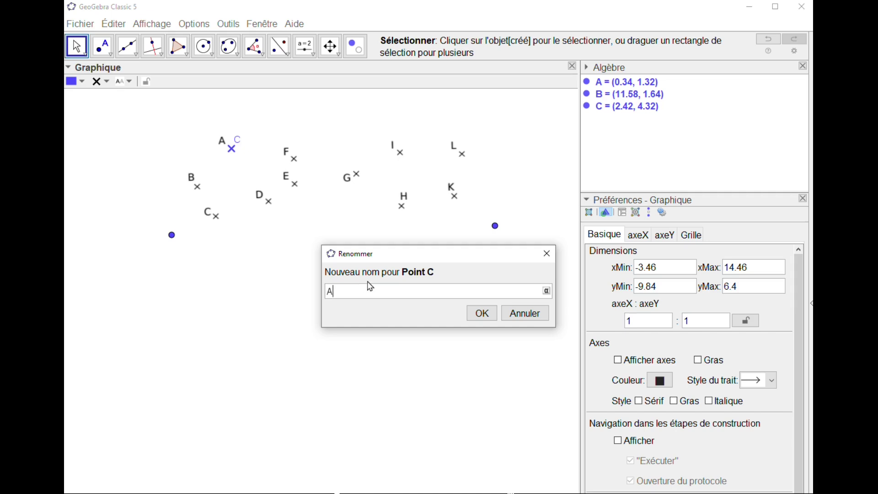
click(481, 313)
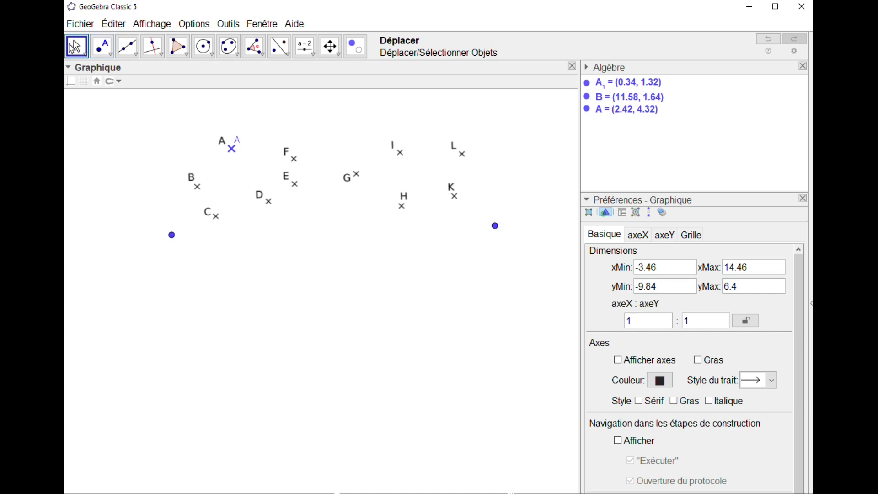
Step: Place a point on the image's B mark, rename it B and nudge it exactly onto the mark at about (1.24, 3)
click(102, 47)
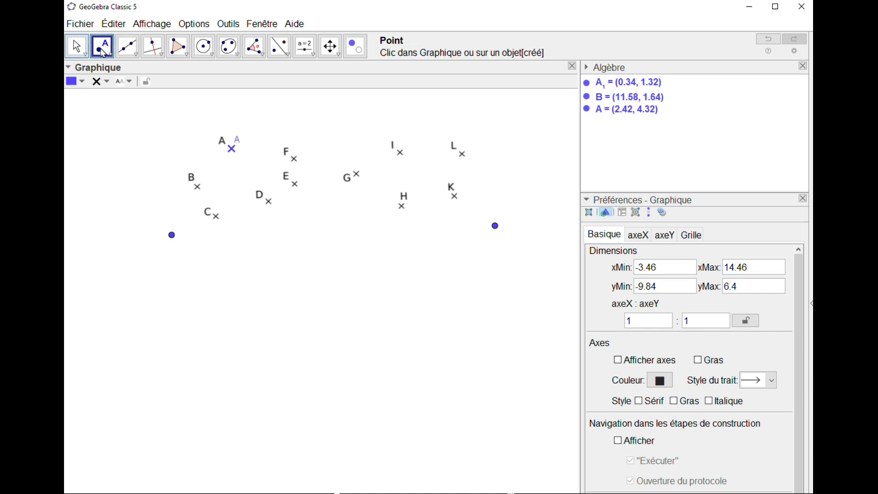
click(198, 190)
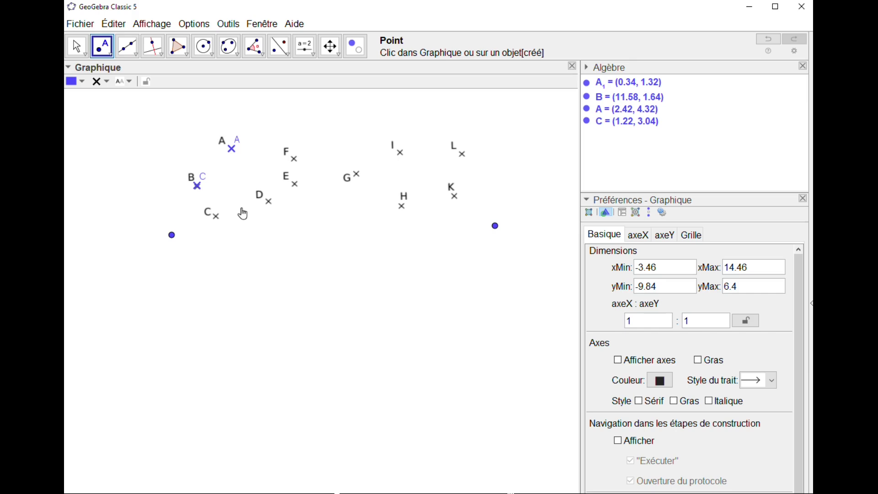
text(B)
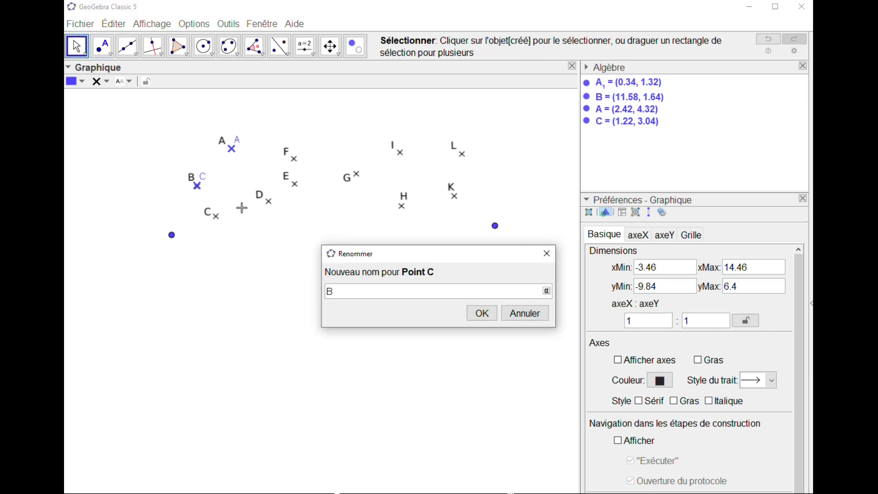
click(482, 313)
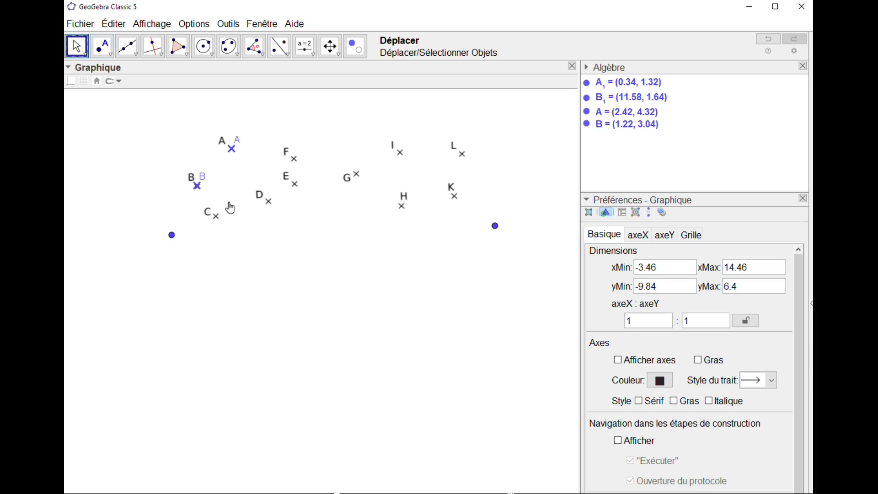
drag(198, 188, 199, 193)
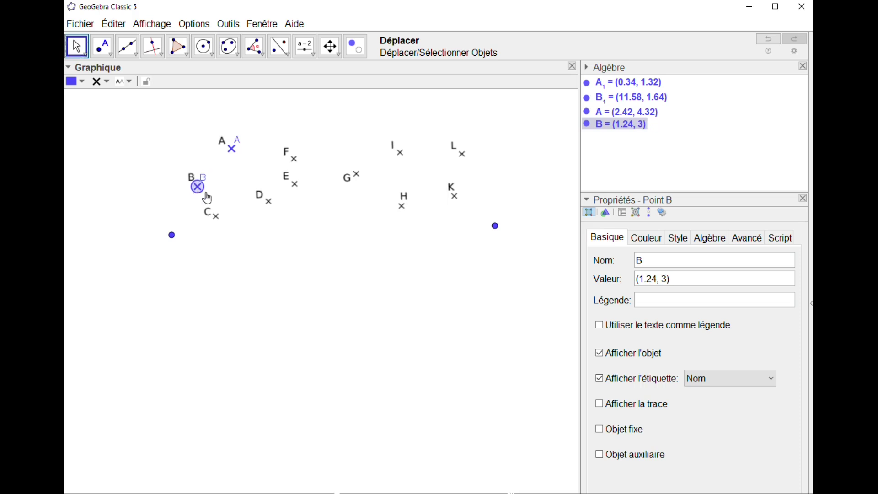
Step: Place points C, D, E and F on their marks in the image, adjusting F to sit exactly on its mark
click(103, 47)
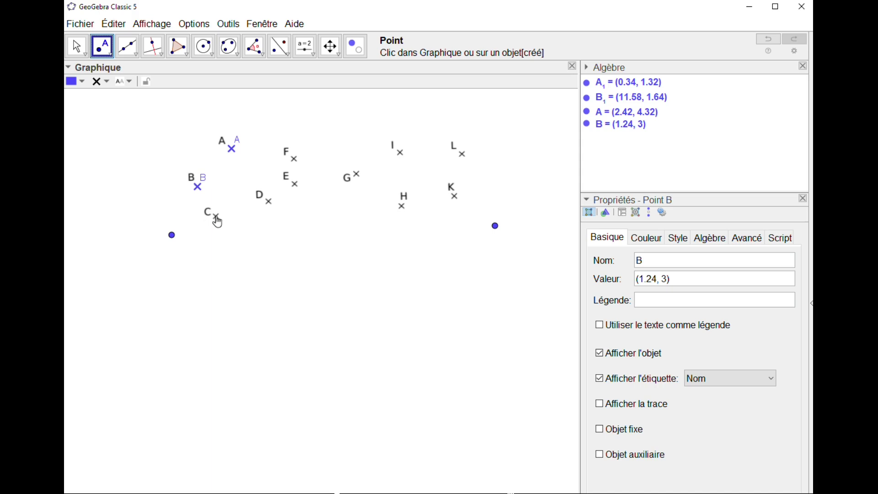
click(217, 218)
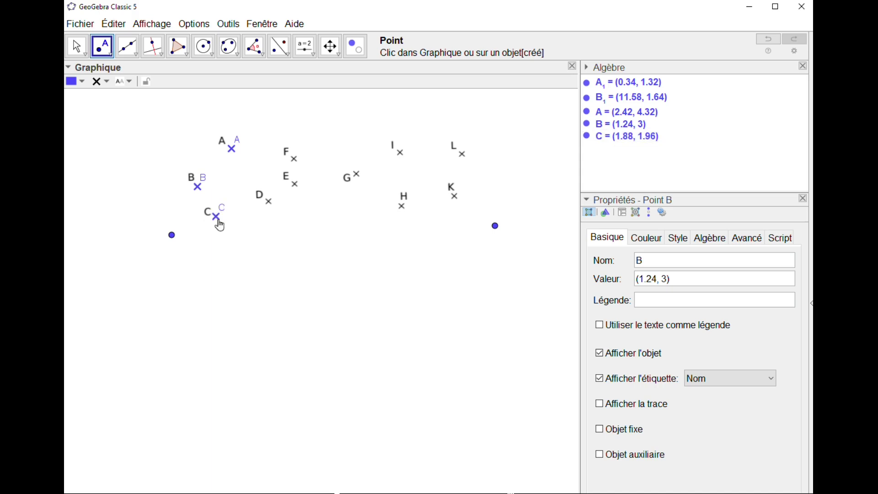
click(269, 201)
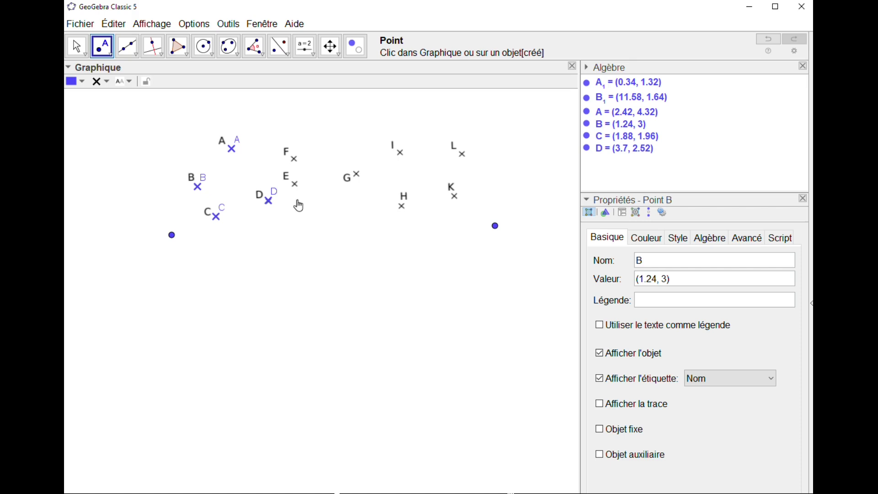
click(295, 185)
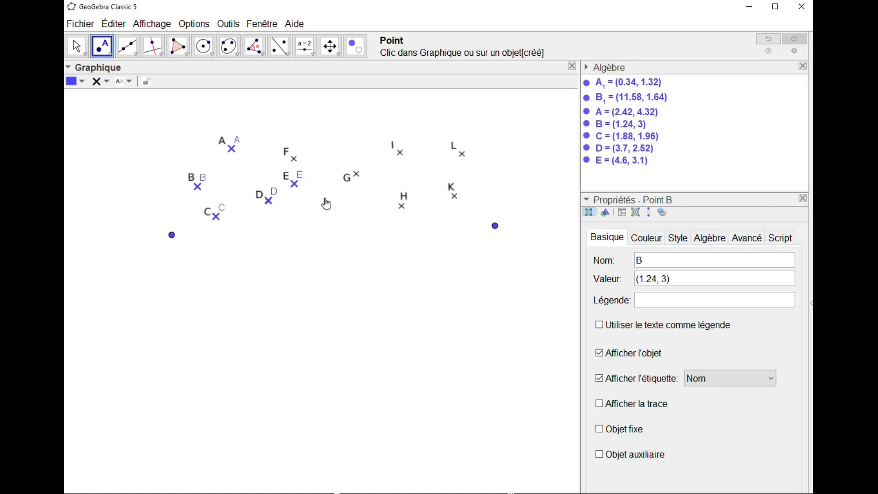
click(294, 160)
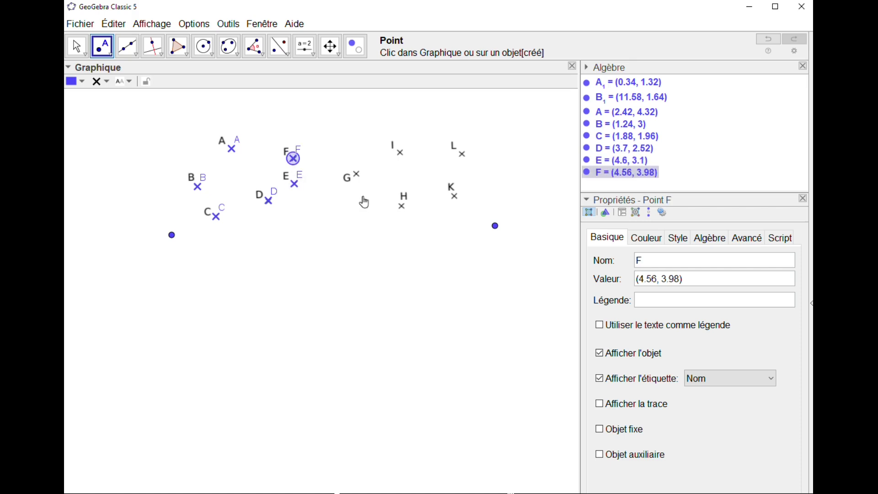
drag(296, 167, 297, 166)
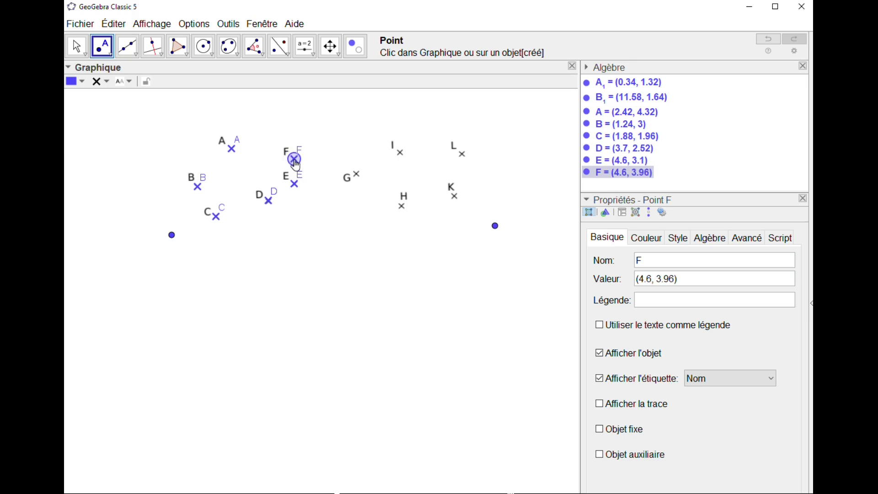
Step: Place points G, H and I on their marks in the image, adjusting H to sit exactly on its mark
click(357, 175)
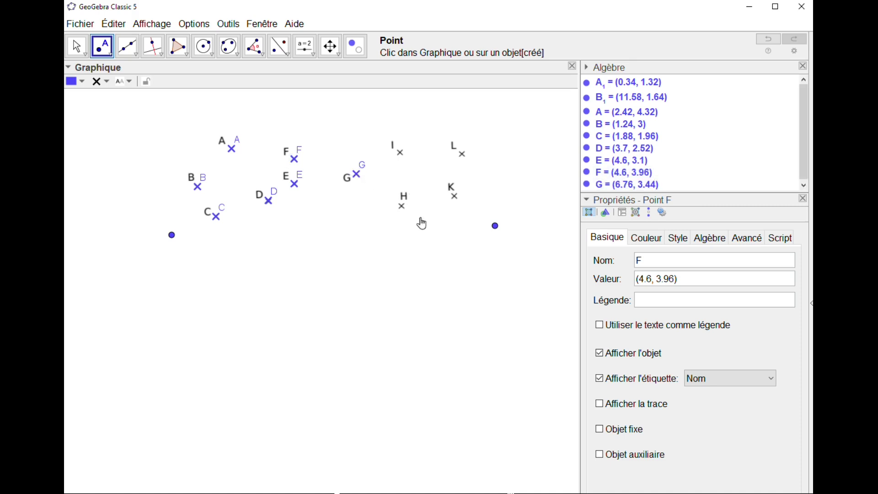
click(402, 208)
drag(403, 213, 402, 214)
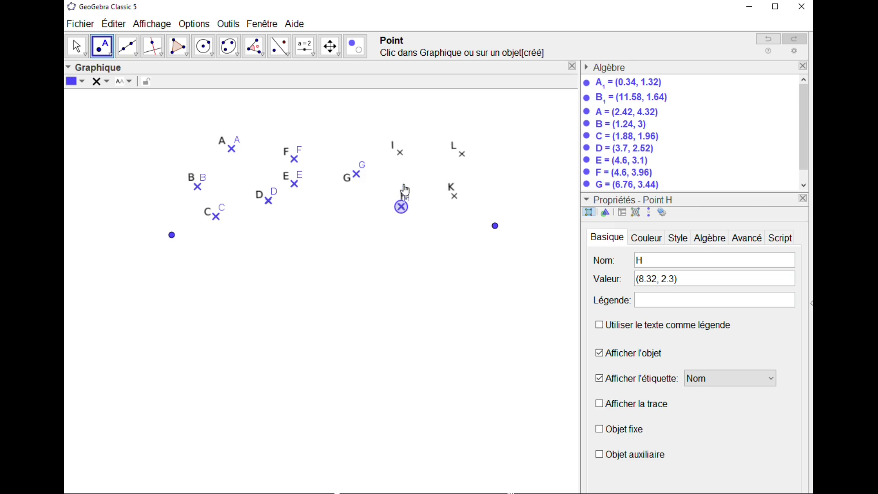
click(400, 153)
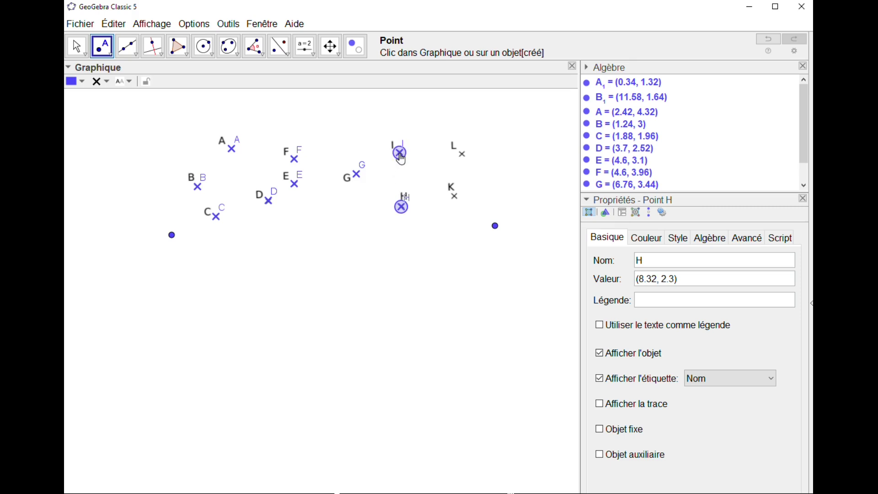
Step: Place a point on the image's K mark and rename it K
click(455, 197)
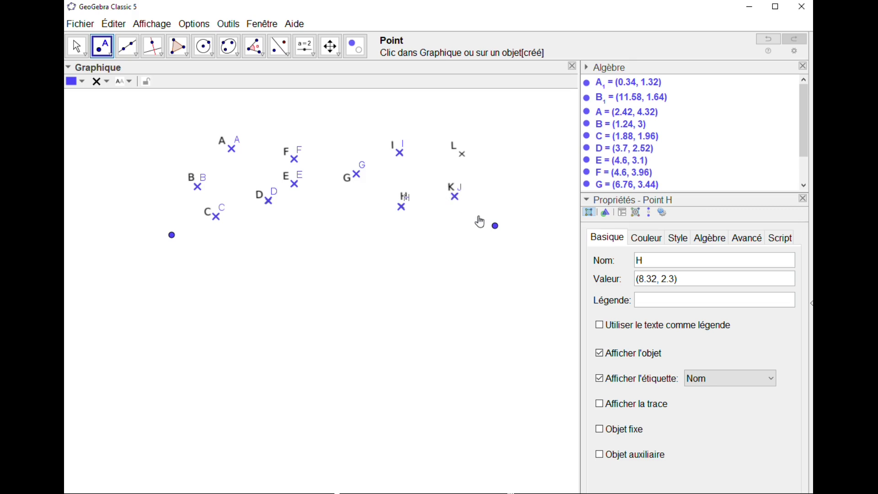
text(K)
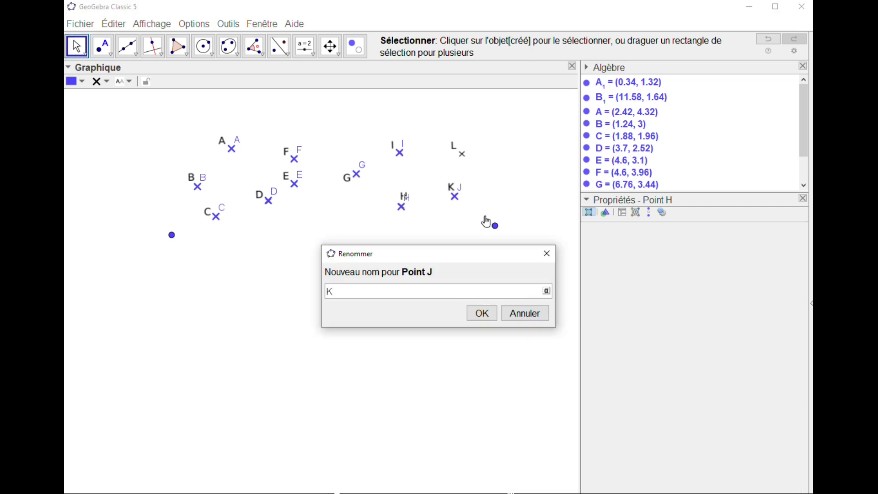
click(486, 319)
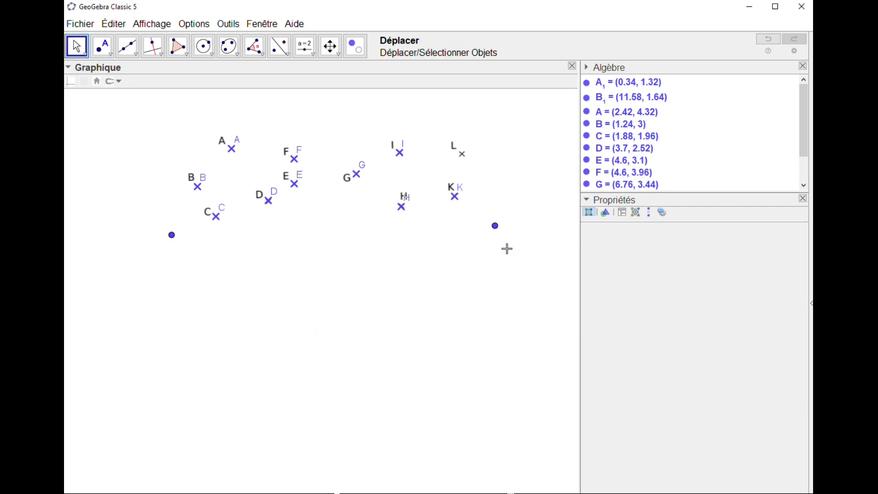
click(463, 161)
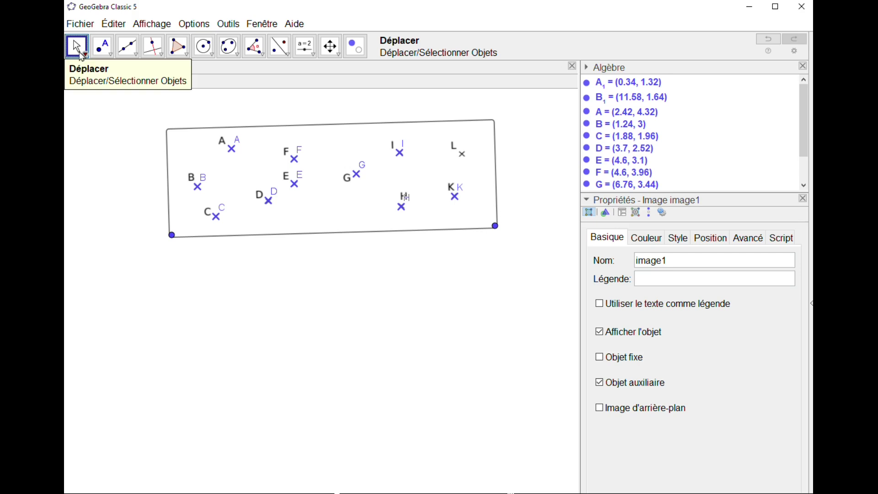
click(102, 54)
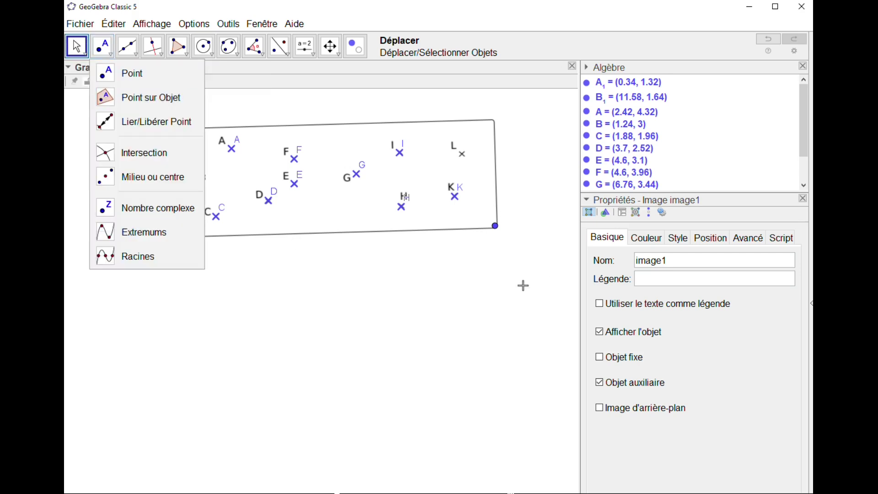
click(534, 203)
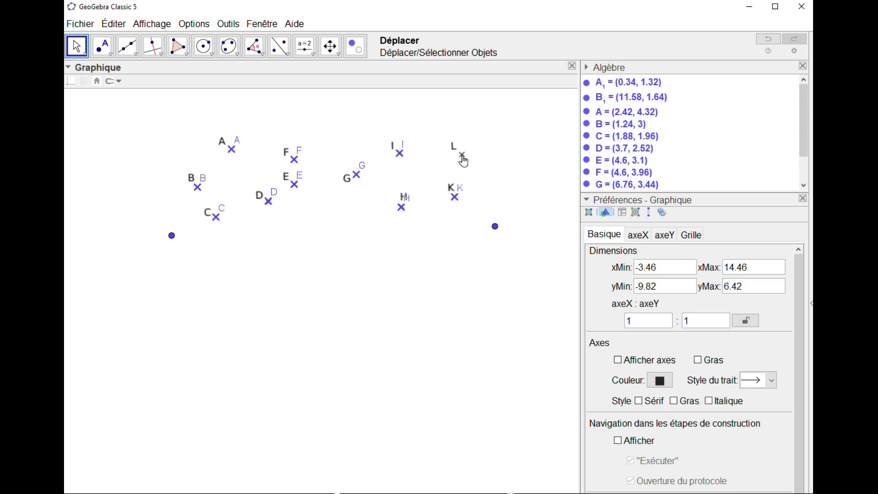
Step: Place a point on the image's L mark and rename it L
click(102, 46)
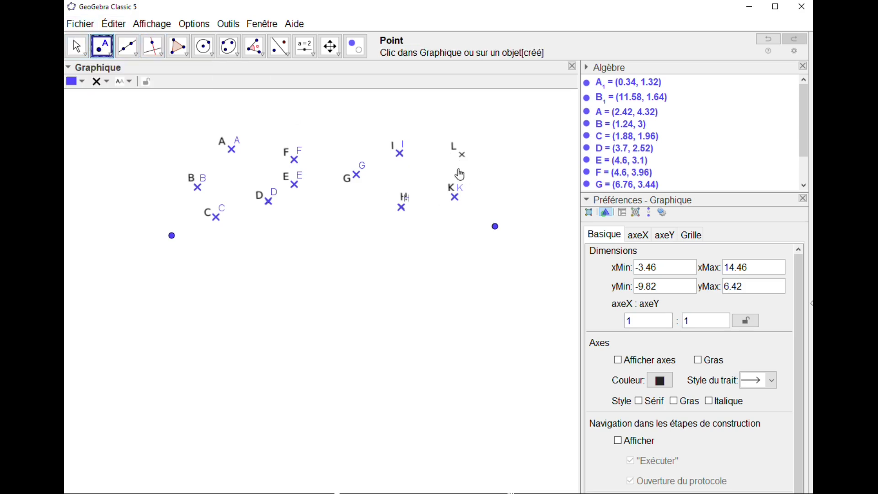
click(463, 157)
text(L)
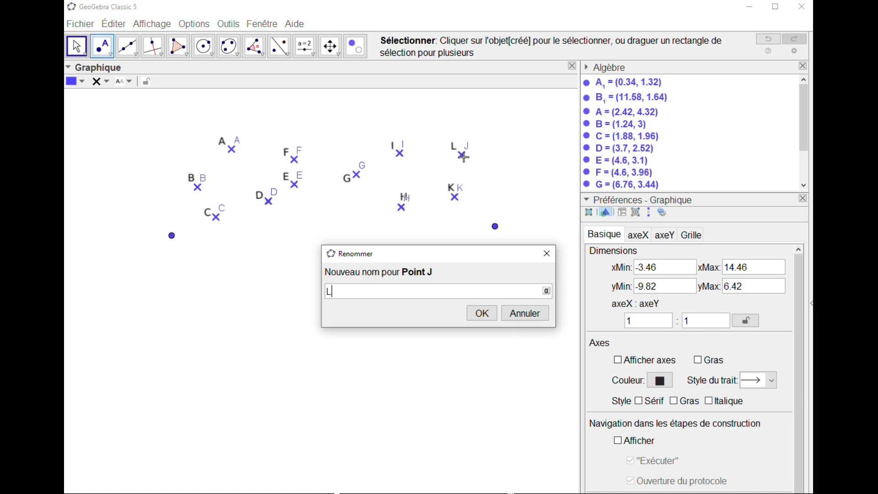
click(482, 314)
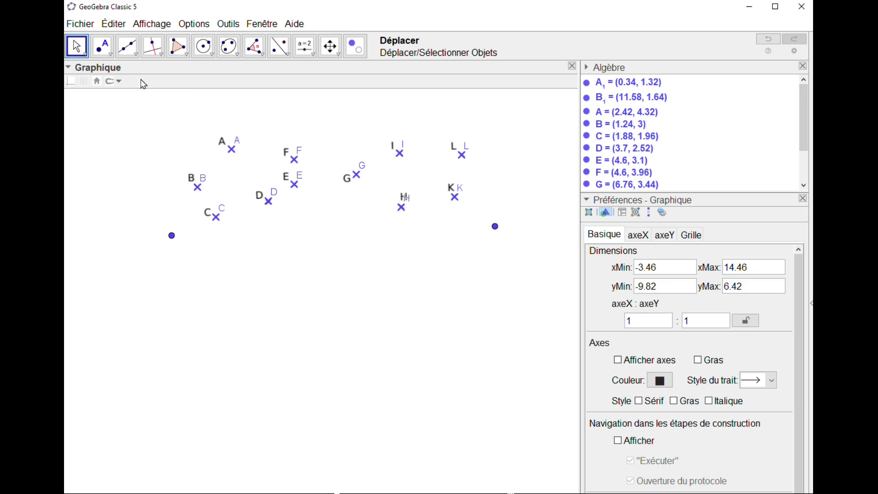
Step: Lock point A in place as a fixed object
click(80, 50)
click(233, 150)
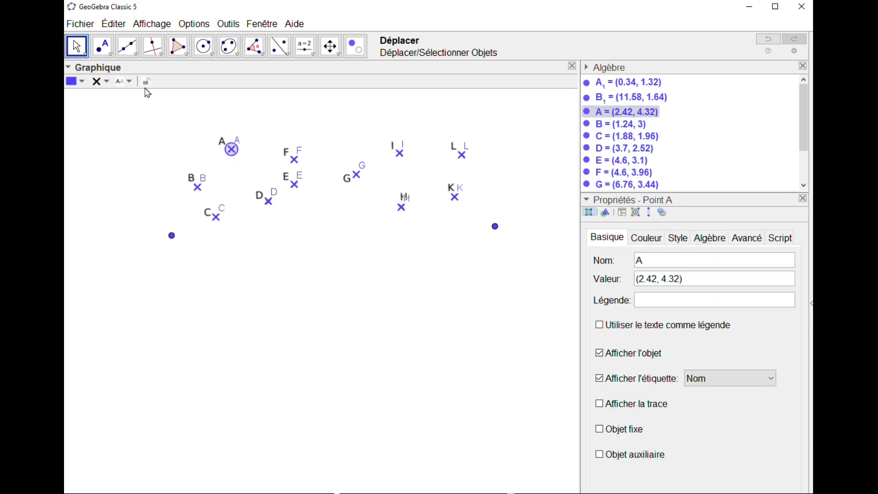
click(147, 83)
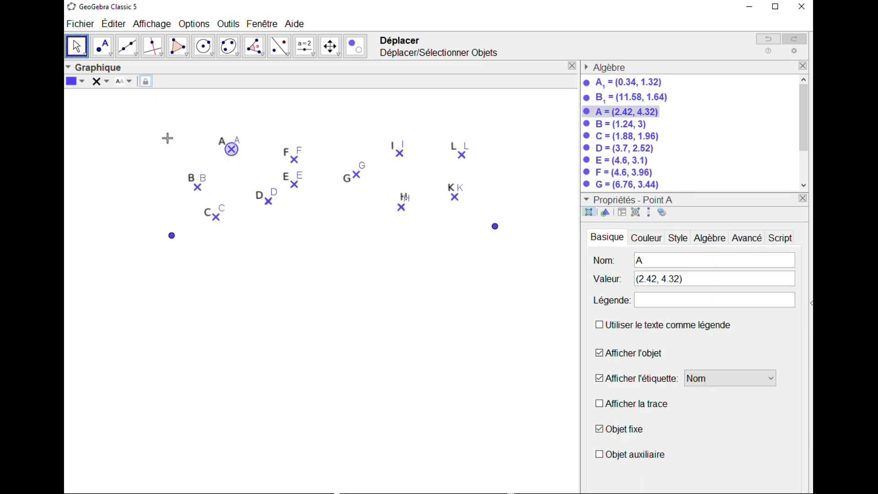
Step: Lock points B, C, D and E in place as fixed objects
click(198, 188)
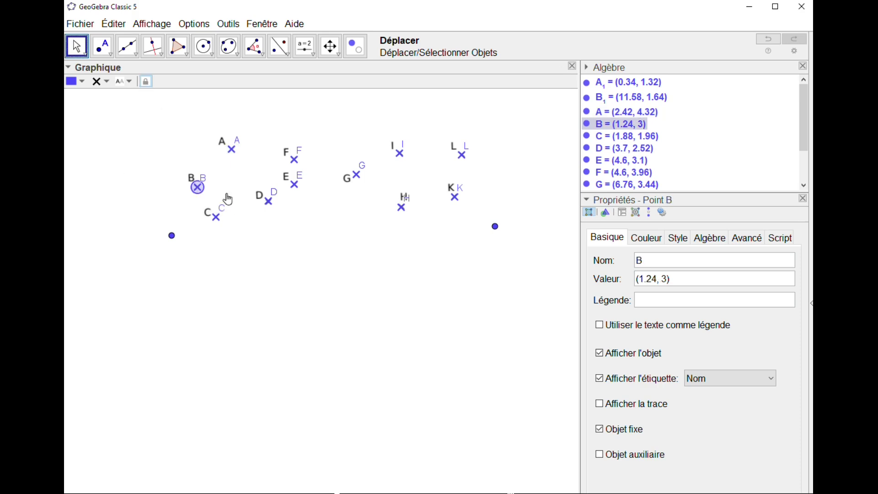
click(217, 221)
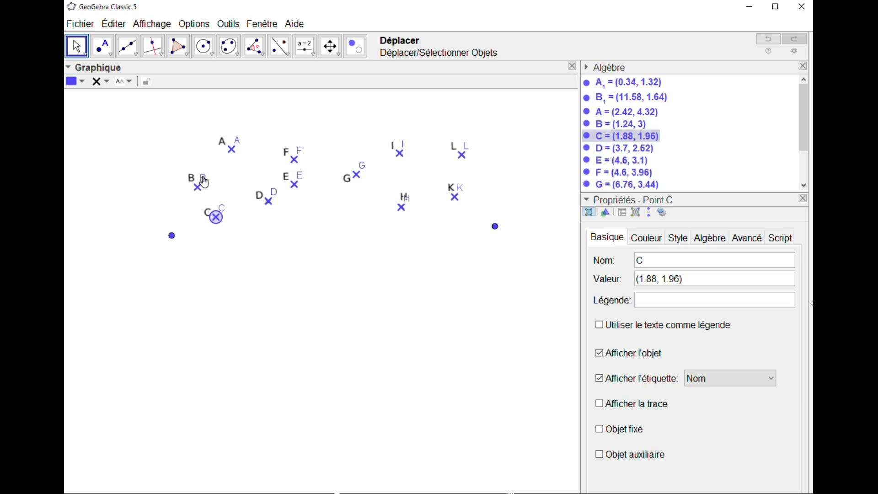
click(146, 82)
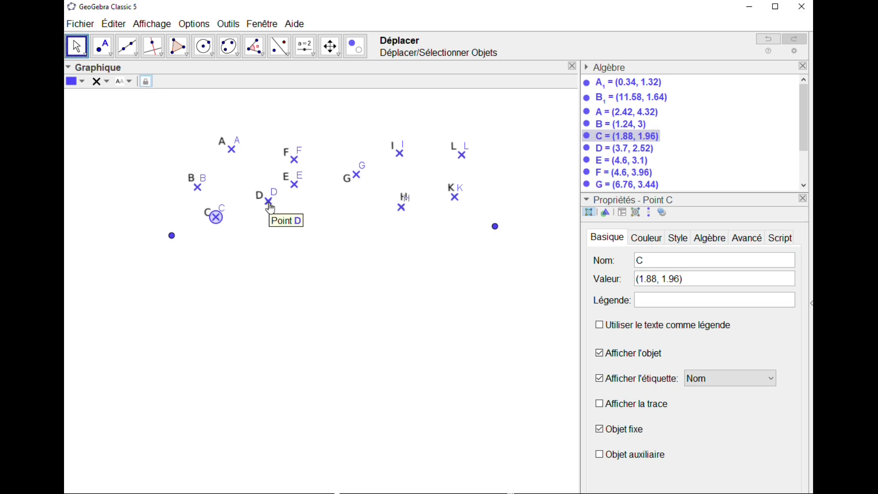
click(270, 207)
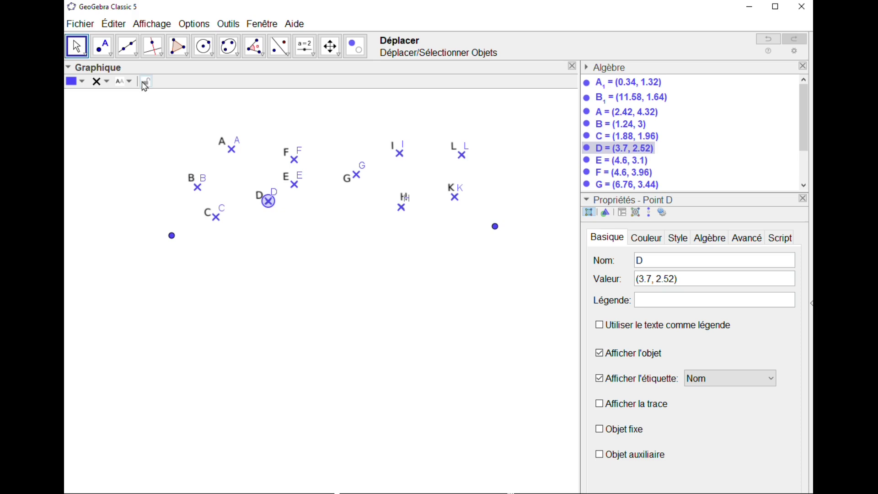
click(147, 83)
click(295, 186)
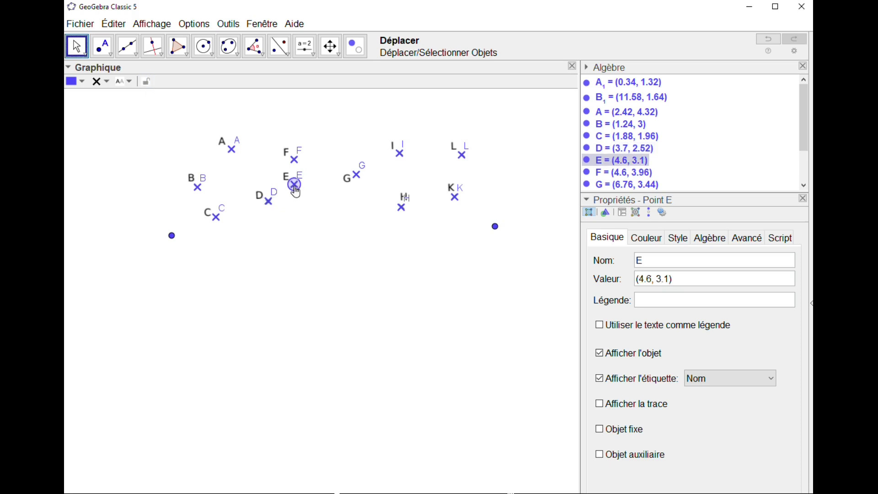
click(146, 82)
Step: Lock points G, I and H in place as fixed objects
click(355, 177)
click(147, 82)
click(400, 154)
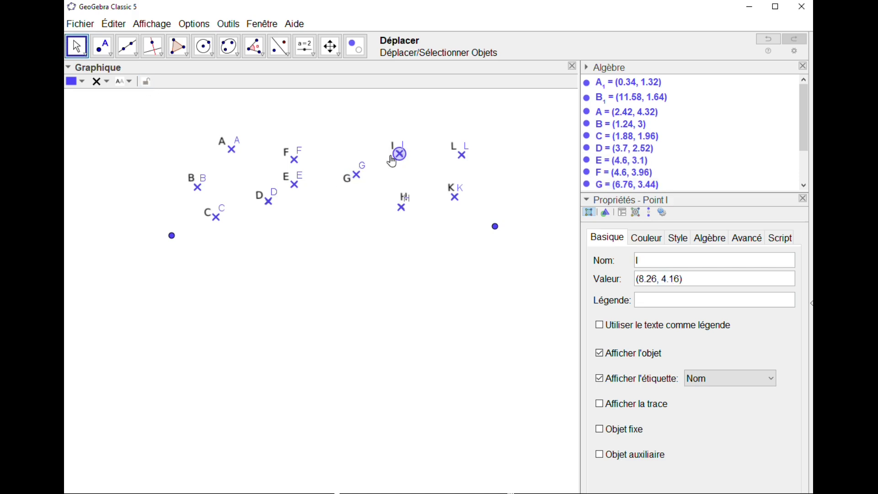
click(146, 82)
click(403, 208)
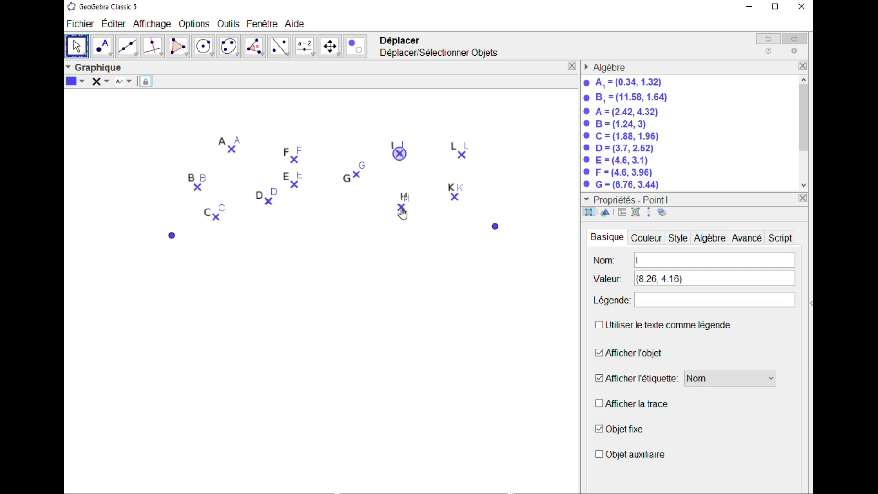
click(146, 82)
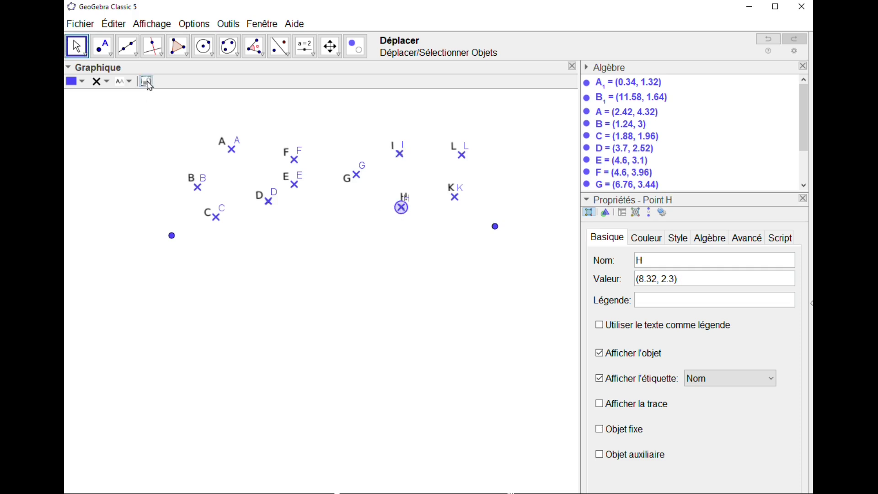
Step: Lock points L and K in place as fixed objects
click(463, 158)
click(146, 82)
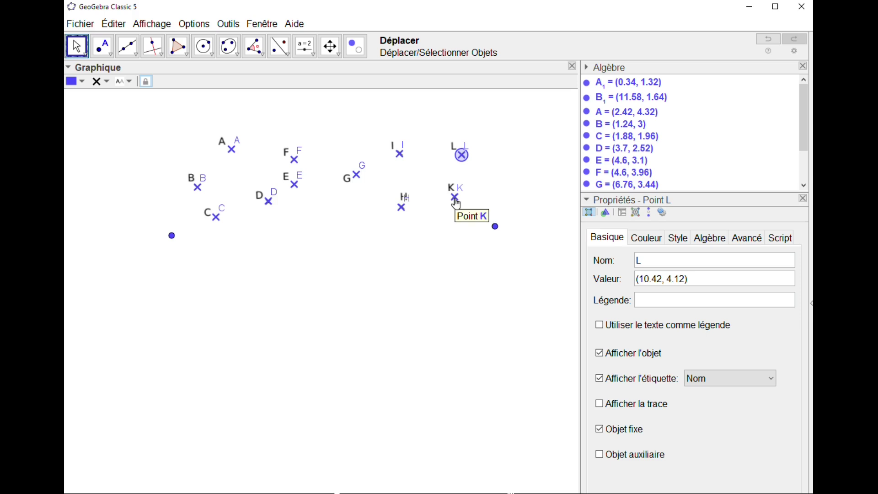
click(456, 197)
click(146, 82)
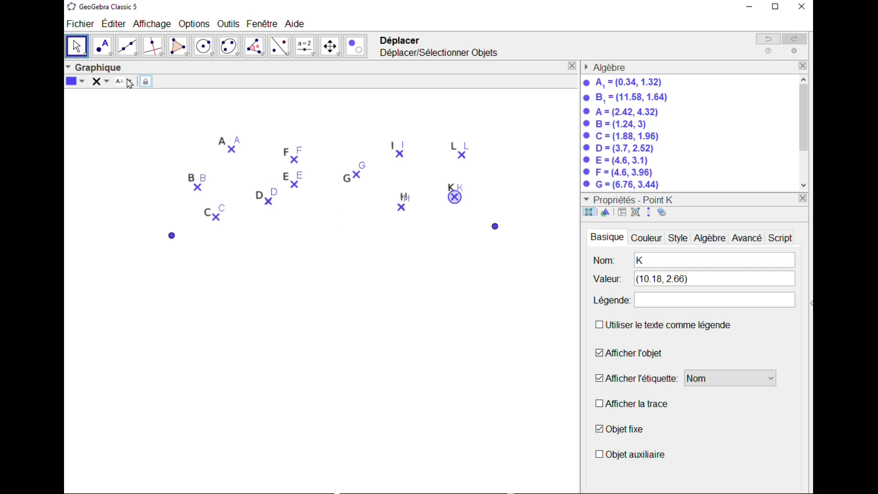
Step: Delete the imported image and its two corner points A₁ and B₁, keeping only the named cross-style points
click(339, 160)
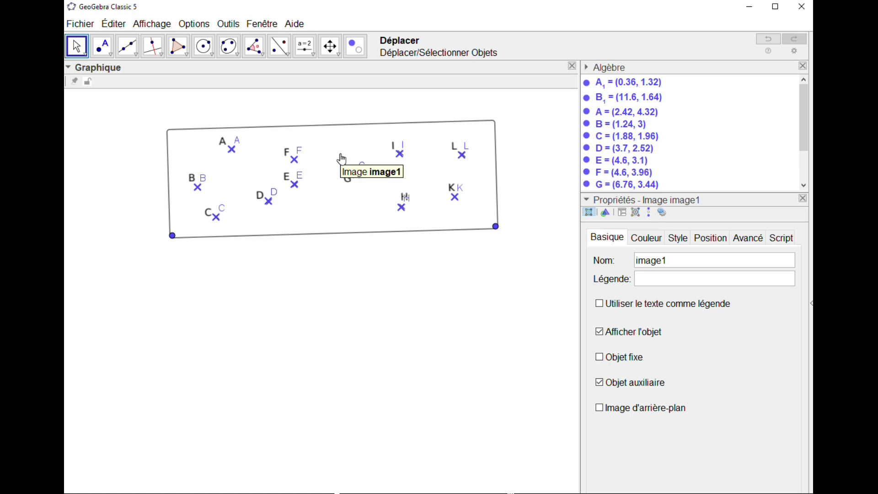
key(Delete)
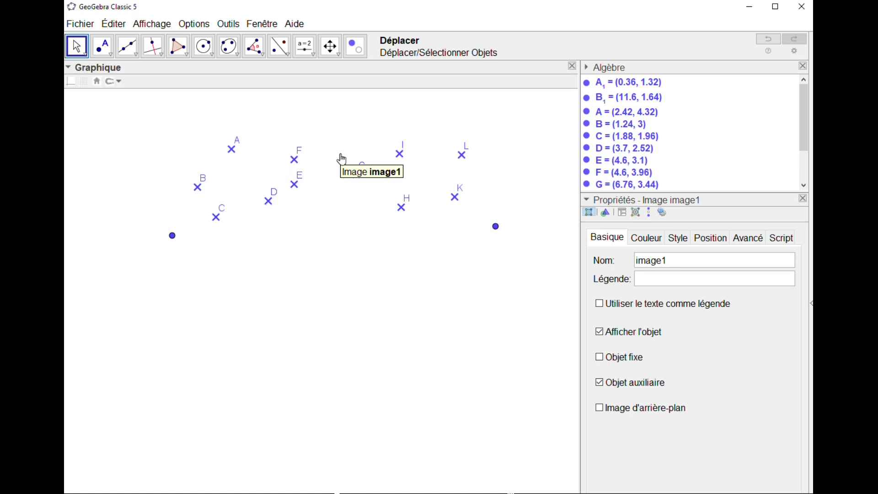
click(627, 86)
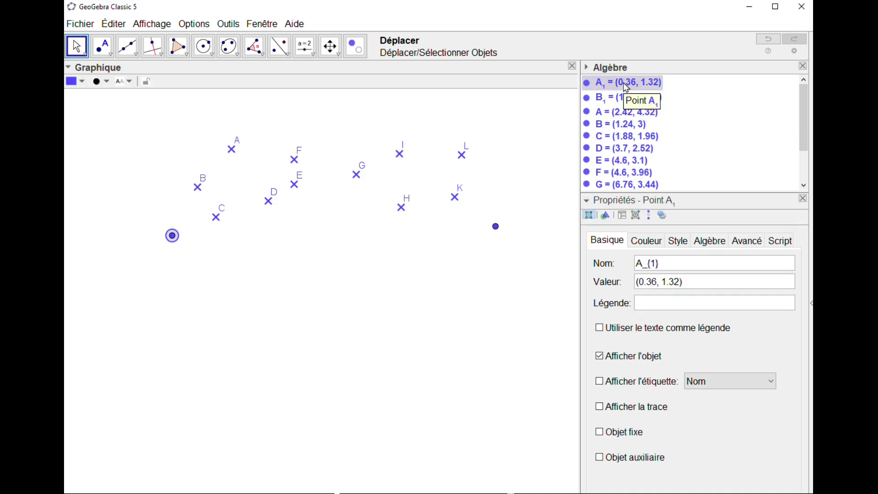
key(Delete)
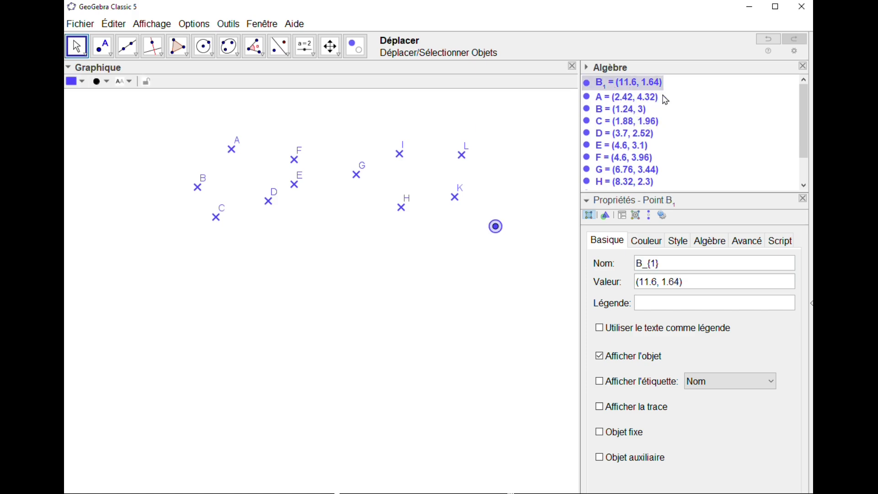
key(Delete)
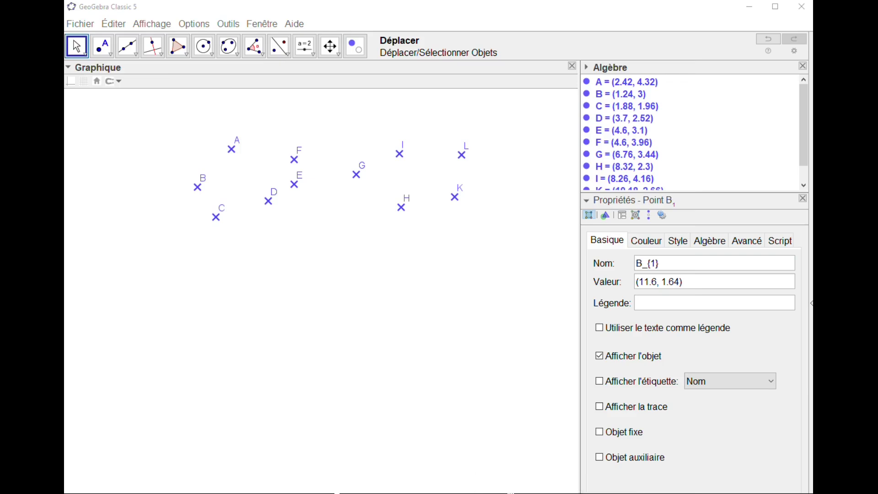
Step: Switch to the worksheet PDF in Foxit, minimize GeoGebra and move the paint.net window aside
click(529, 484)
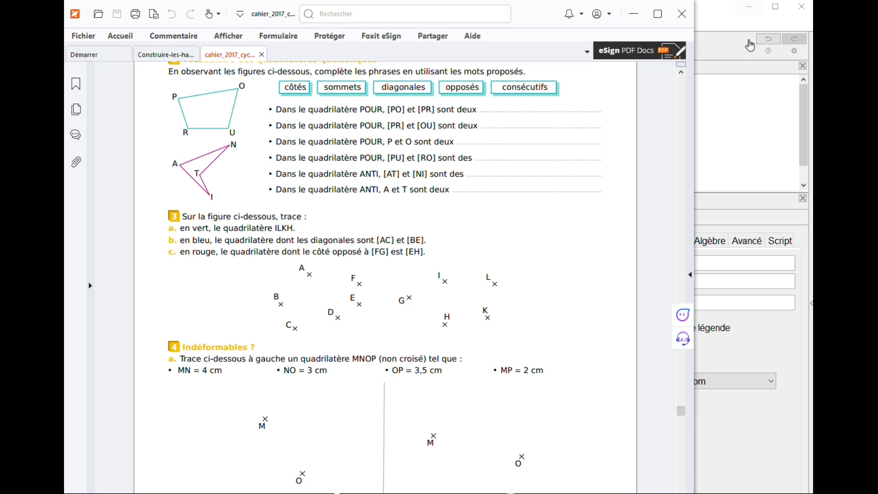
click(752, 10)
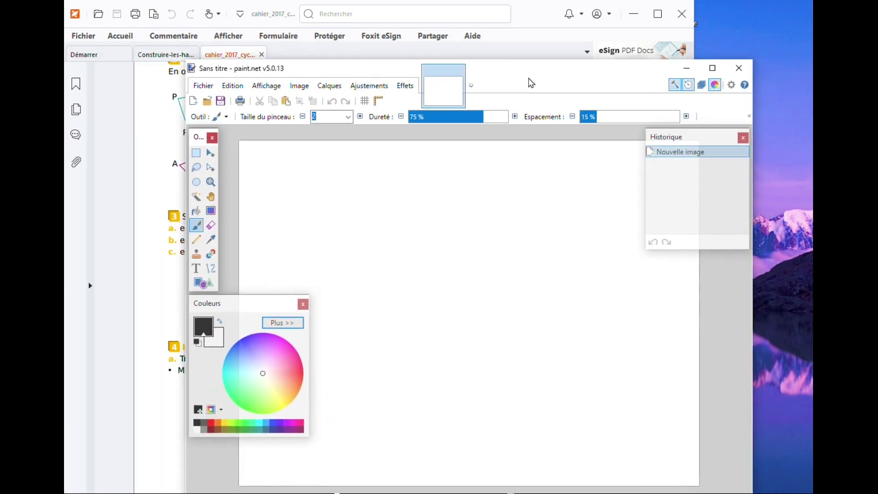
mouse_move(531, 83)
mouse_down()
mouse_move(539, 92)
mouse_move(496, 179)
mouse_move(520, 245)
mouse_move(493, 209)
mouse_move(564, 211)
mouse_move(741, 25)
mouse_move(699, 31)
mouse_up()
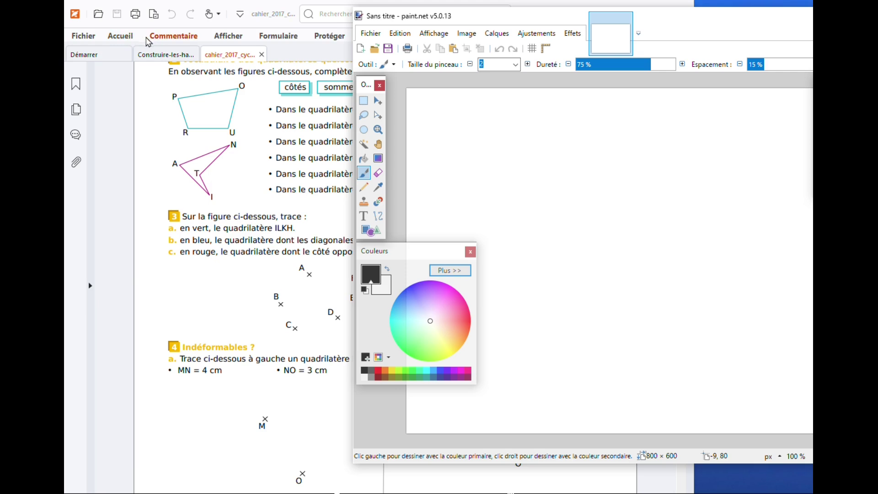
Step: Copy a snapshot of the quadrilaterals POUR and ANTI from the worksheet PDF
click(145, 154)
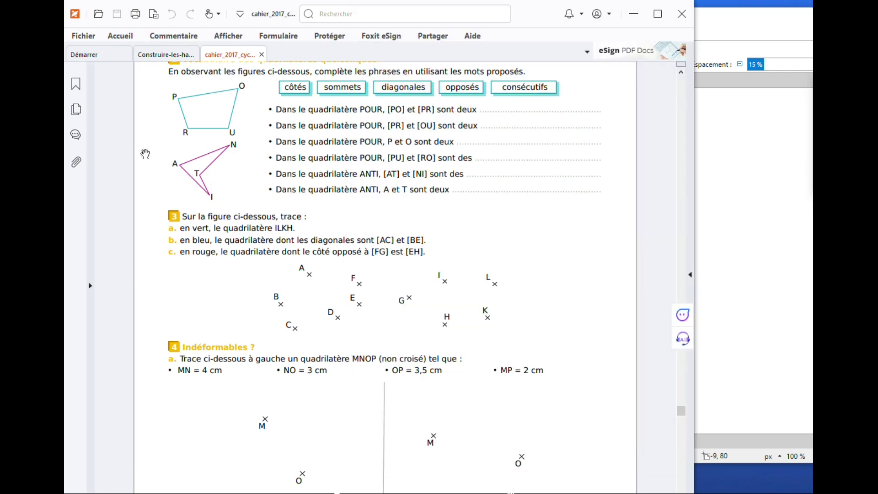
click(119, 37)
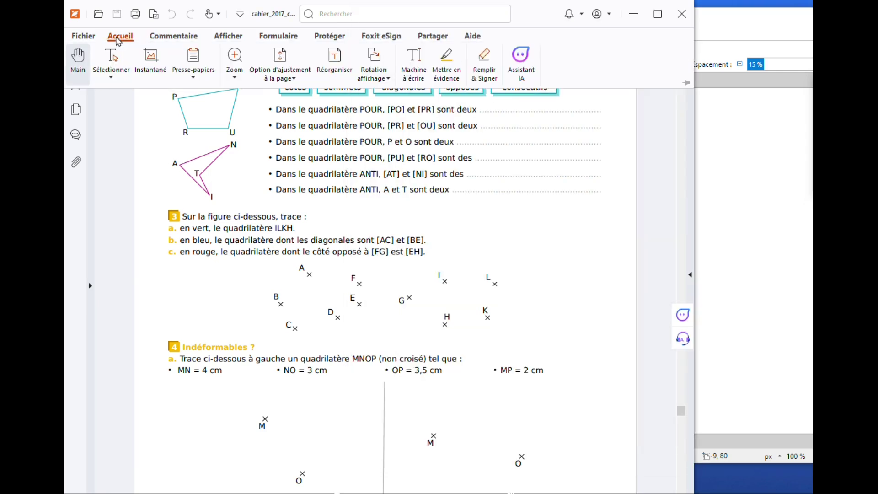
click(151, 57)
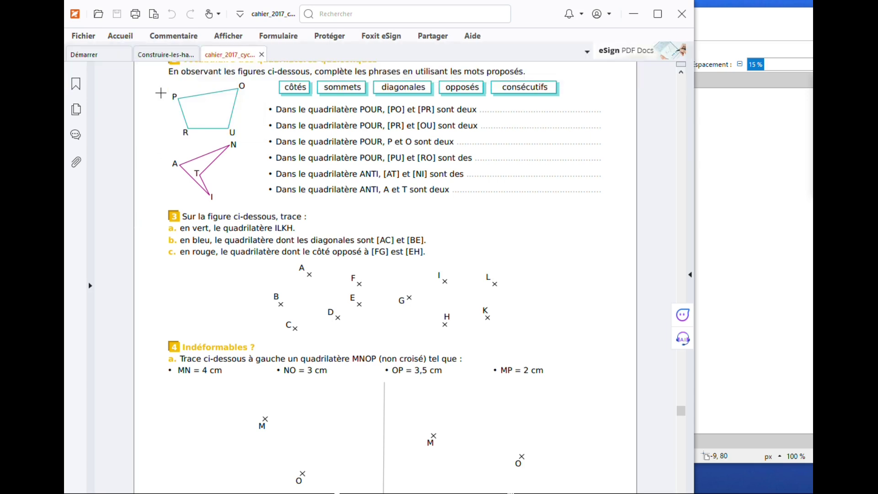
drag(154, 84, 257, 202)
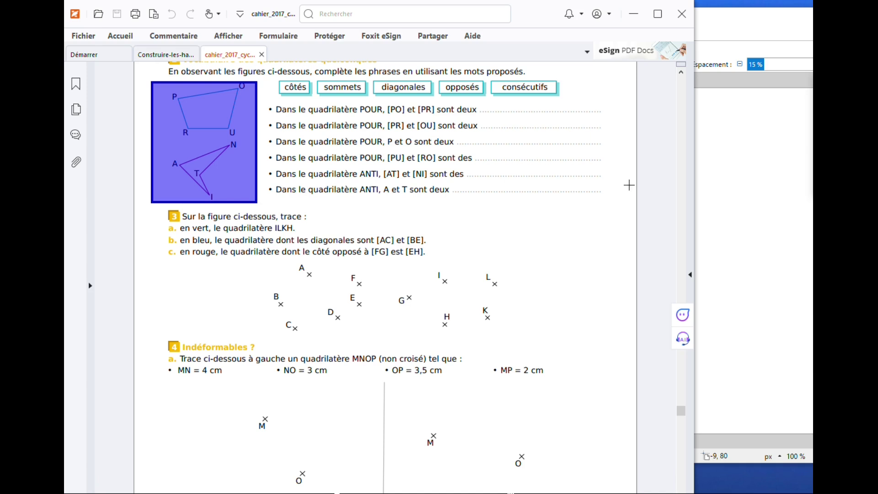
Step: Switch to paint.net, create a new 177 × 204 pixel image and paste the copied snapshot into it
click(756, 203)
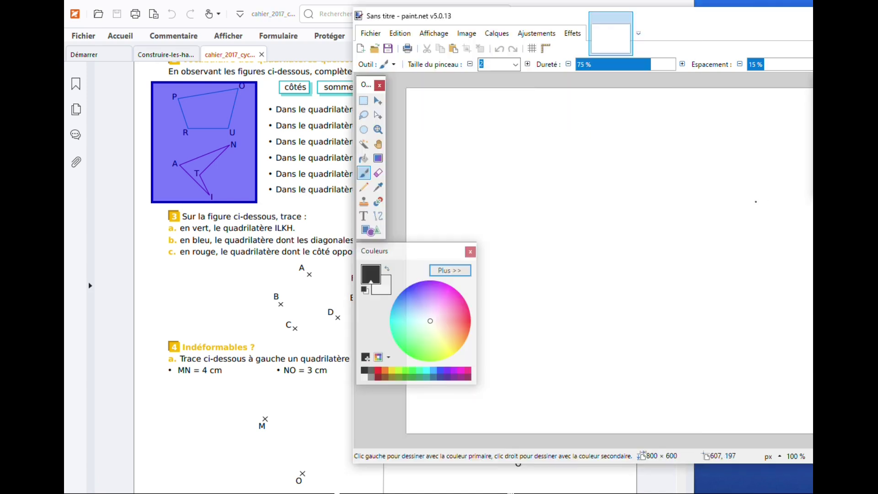
mouse_move(678, 26)
mouse_down()
mouse_move(520, 43)
mouse_move(420, 32)
mouse_up()
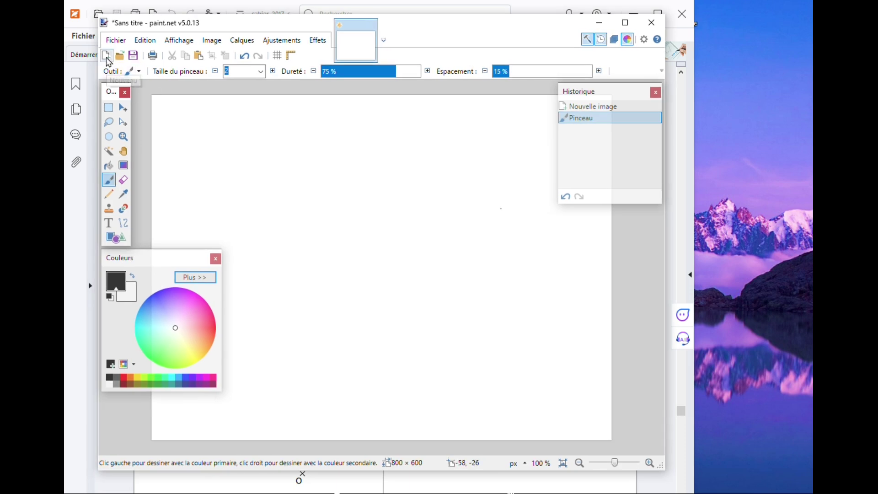
click(107, 57)
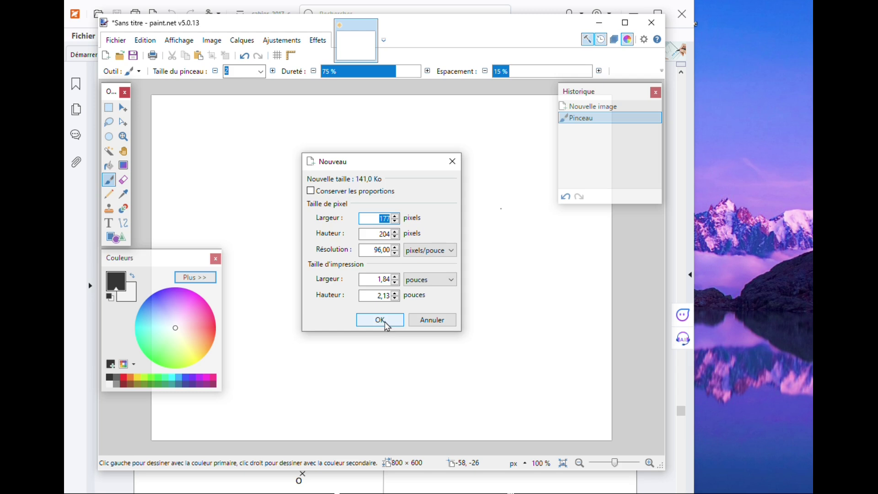
click(386, 322)
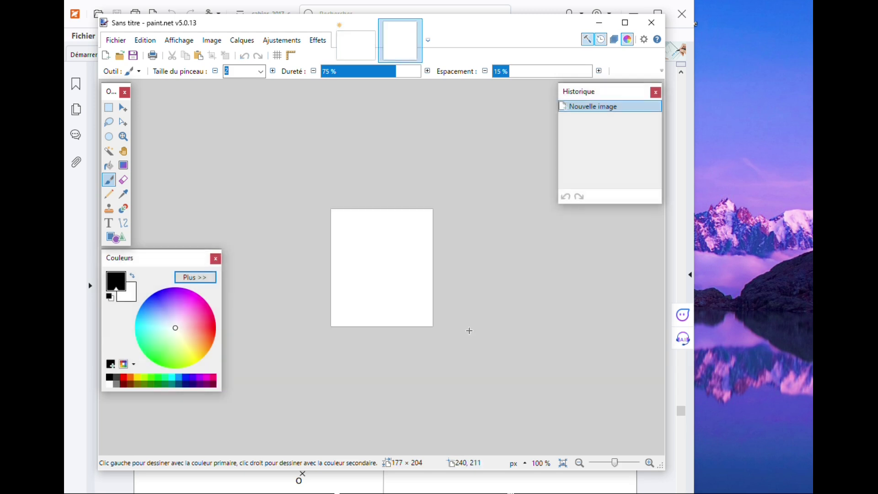
key(ctrl+v)
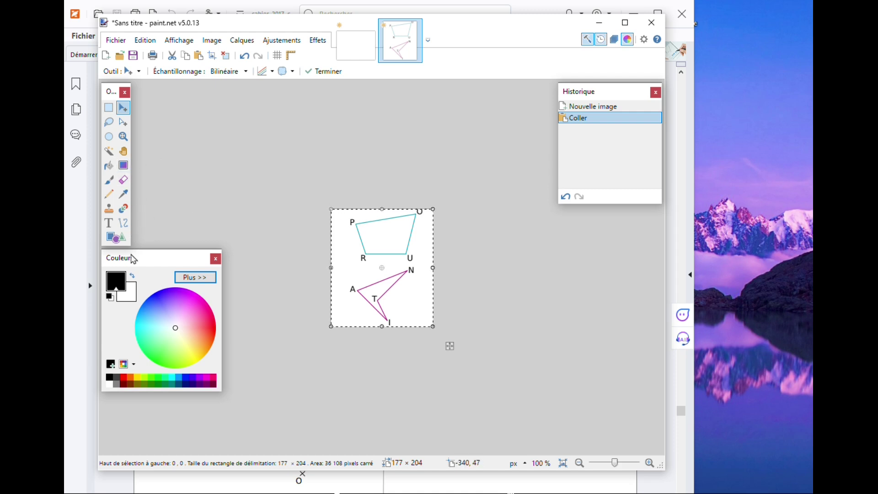
Step: Paint over quadrilateral POUR and its vertex labels in white with a size 20 brush, leaving only ANTI
click(132, 276)
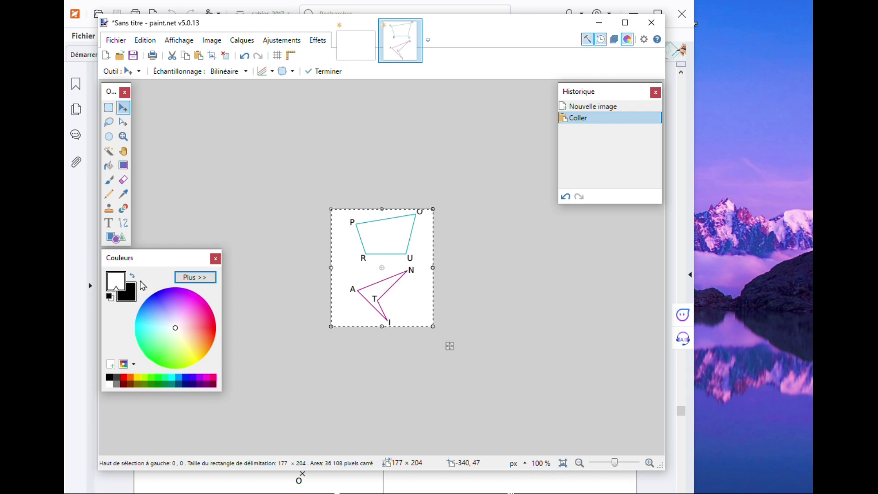
click(109, 181)
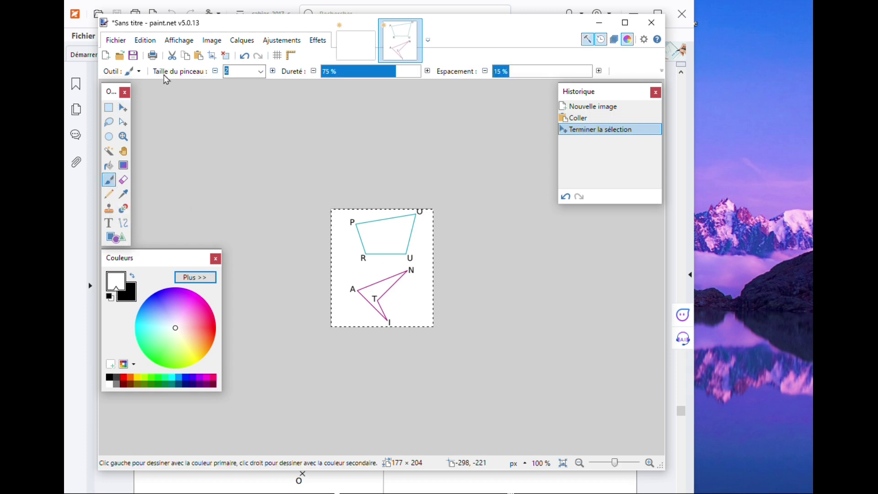
click(261, 72)
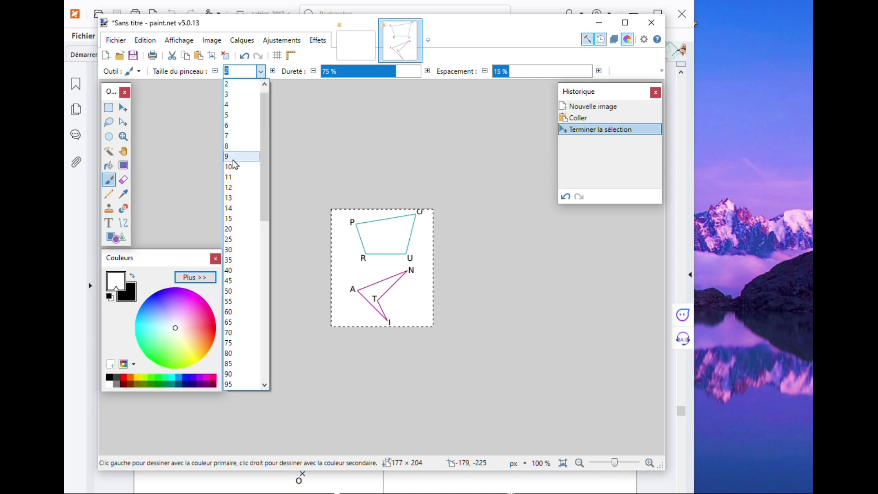
click(233, 228)
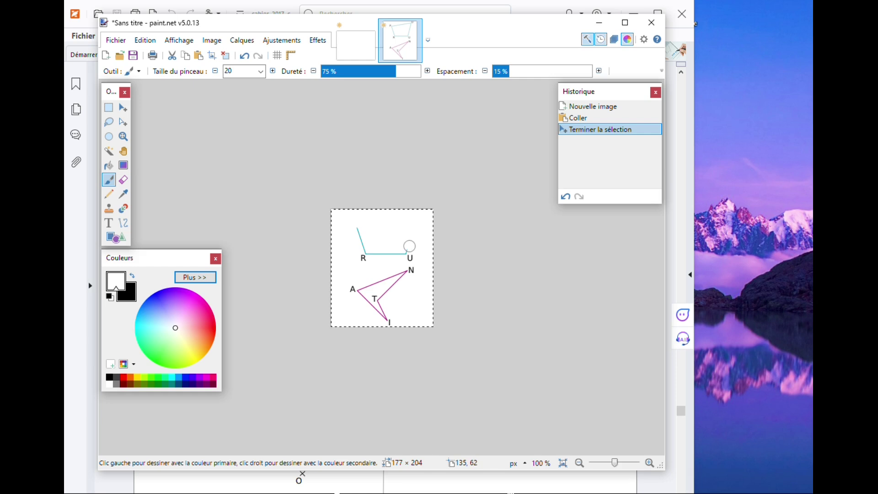
mouse_move(412, 255)
mouse_down()
mouse_move(380, 253)
mouse_move(334, 337)
mouse_up()
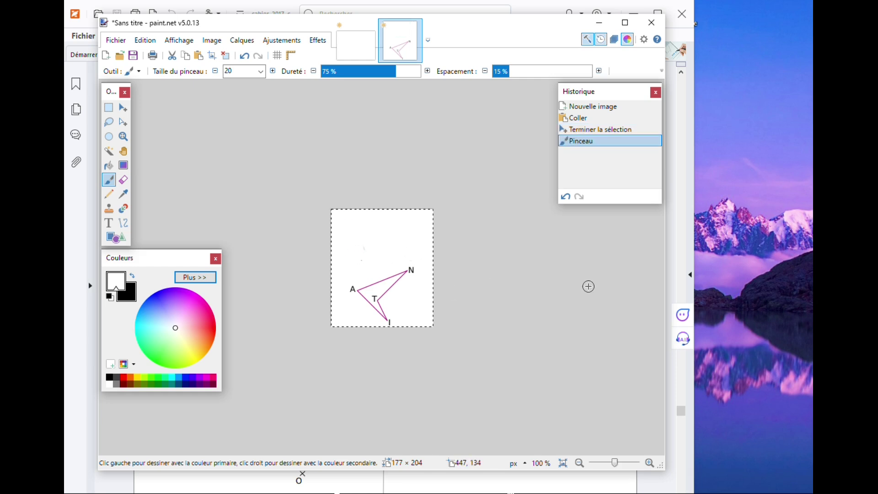
drag(367, 250, 361, 259)
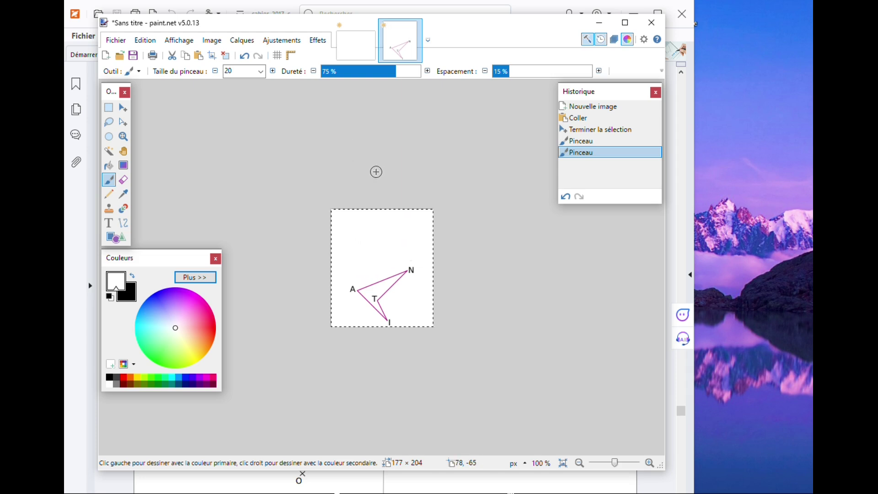
Step: Close paint.net without saving the open images
click(652, 23)
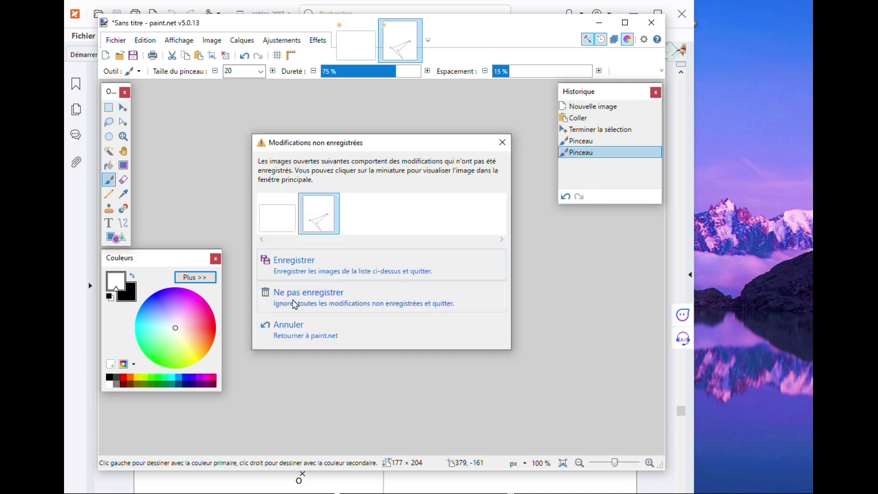
click(296, 304)
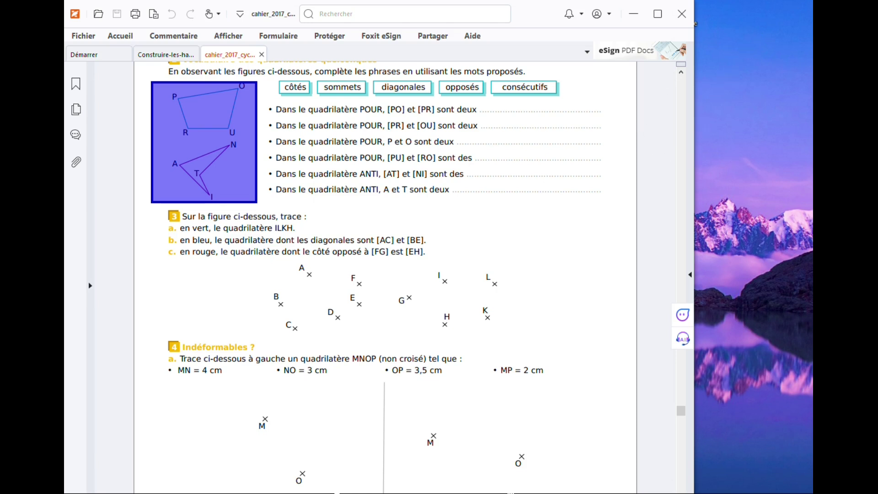
Step: Switch to GeoGebra and insert the image hauteur_triangle.png from the Primaire folder
key(alt+Tab)
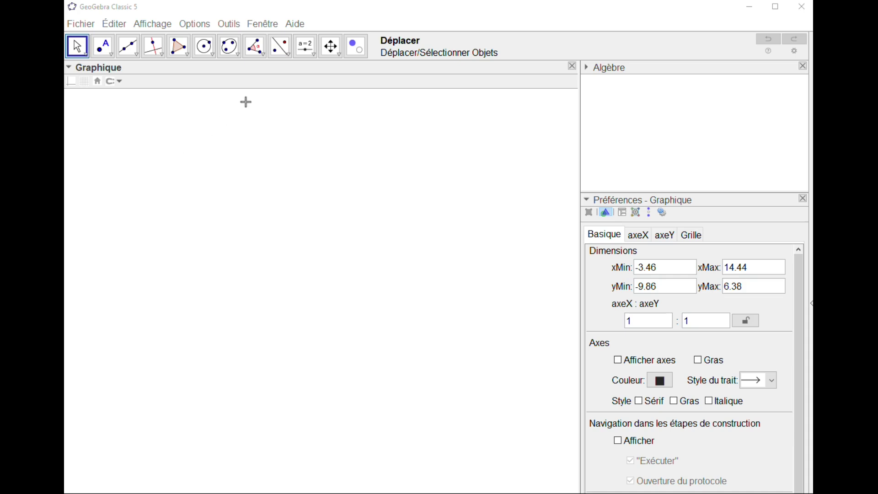
click(316, 56)
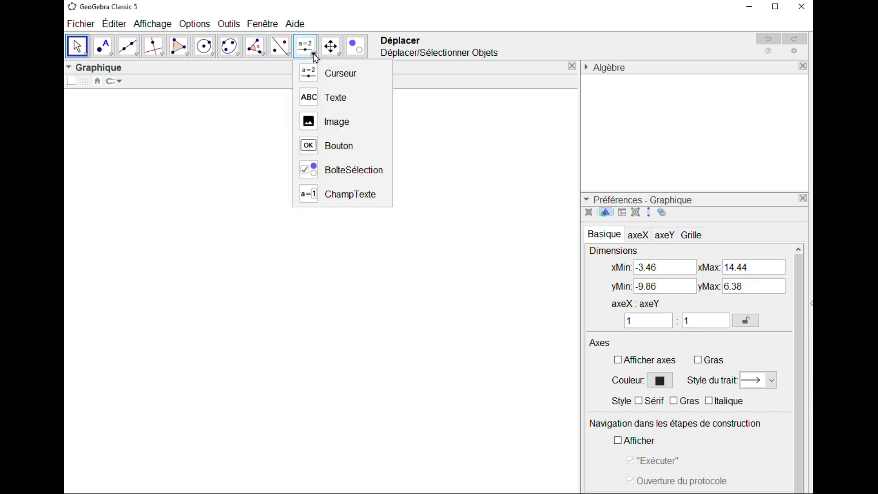
click(336, 133)
click(333, 128)
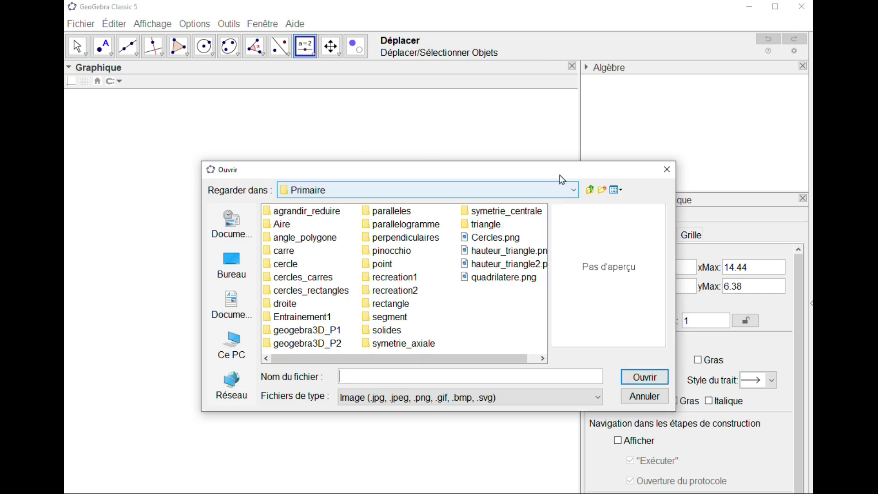
drag(517, 174, 441, 109)
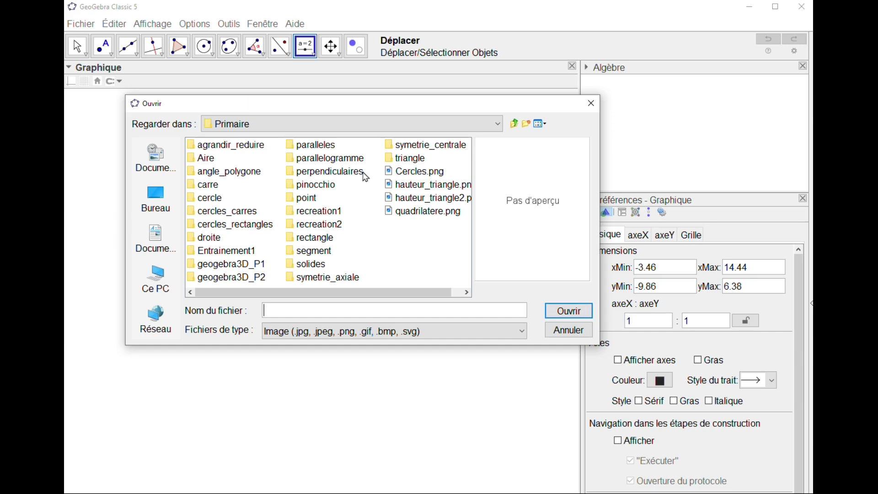
click(423, 191)
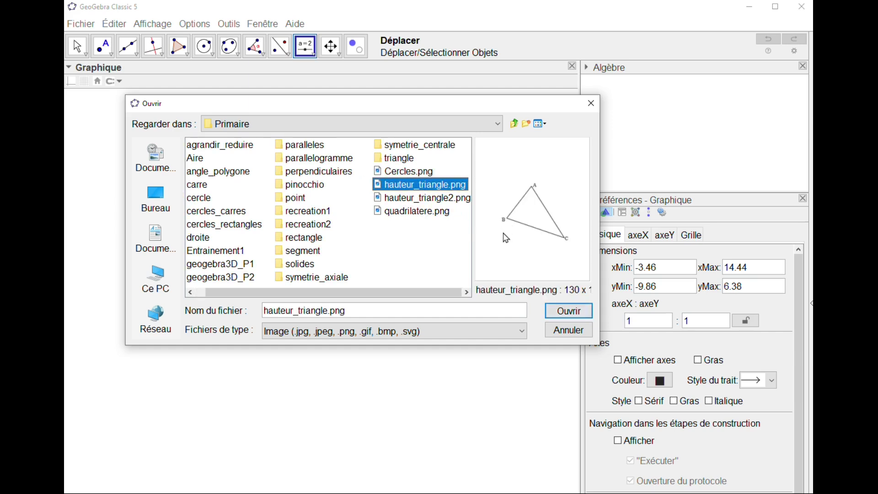
click(570, 312)
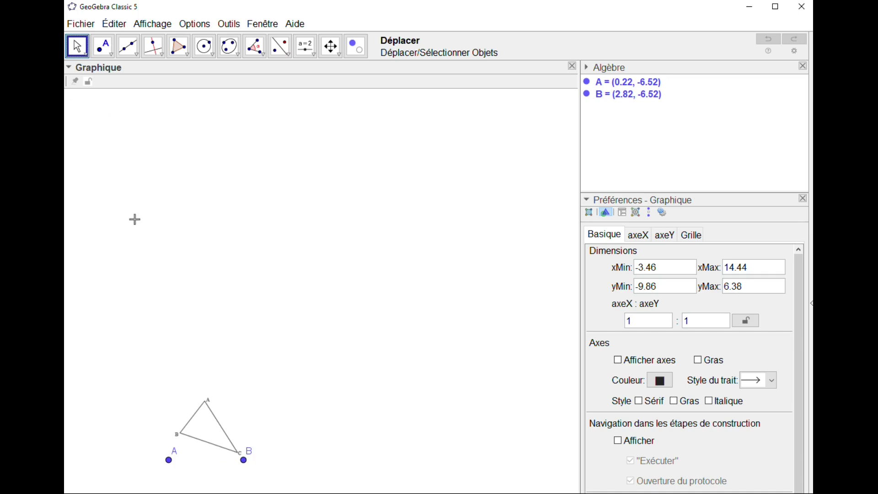
Step: Move the triangle image to the upper middle of the graphics view, with its corner point A at about (3.2, 2.68)
drag(215, 434, 245, 405)
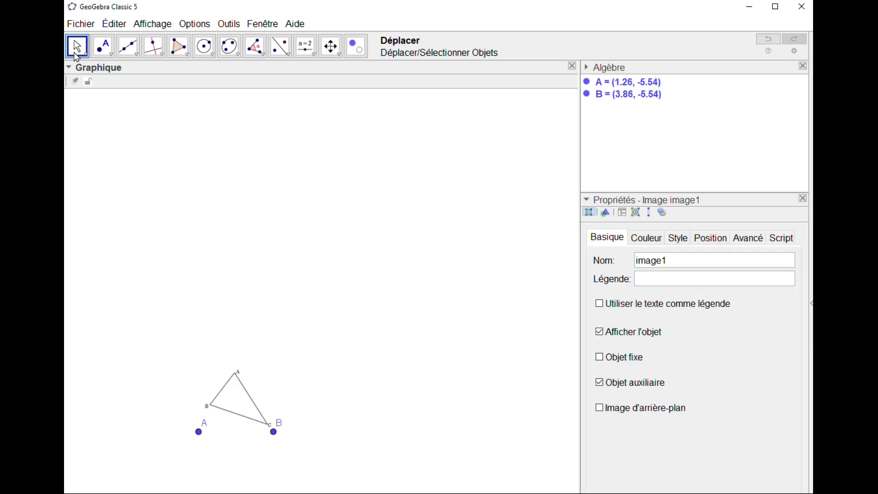
click(77, 53)
click(104, 82)
drag(245, 407, 303, 169)
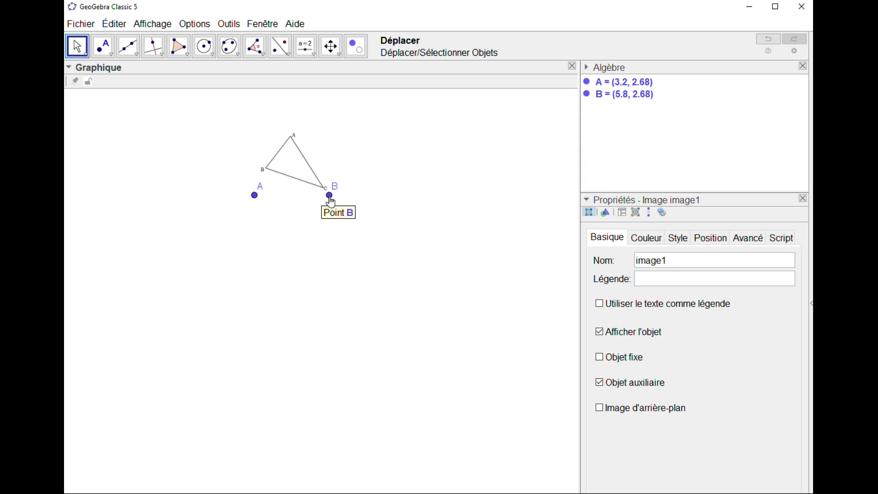
Step: Enlarge and tilt the triangle image by moving its corner points A to about (2.34, 0.12) and B to about (8.34, 1.16)
drag(330, 196, 412, 186)
double_click(256, 197)
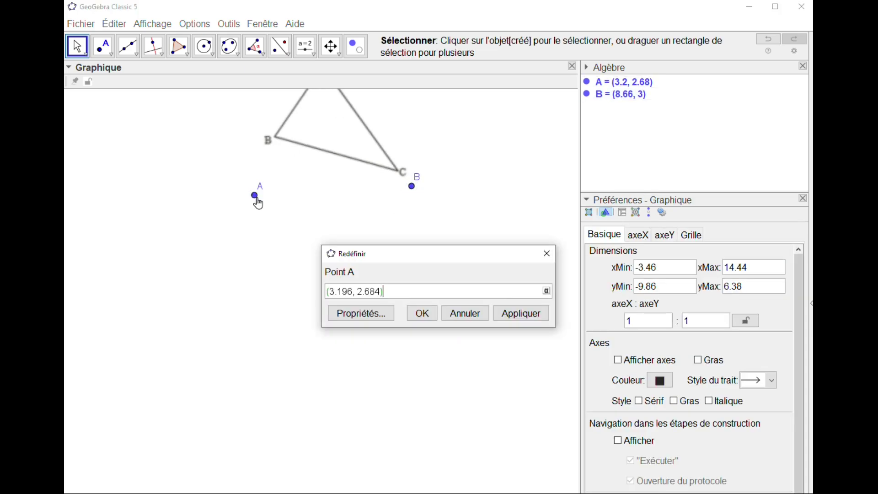
click(521, 317)
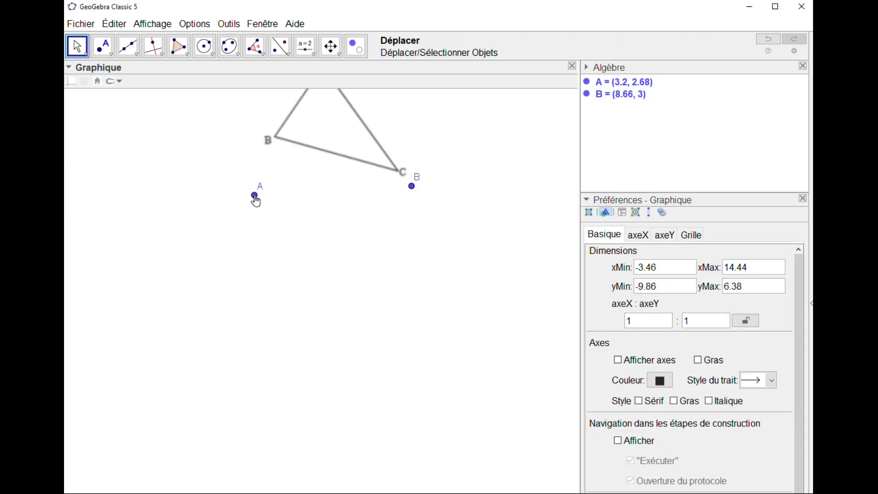
drag(256, 200, 256, 274)
drag(412, 187, 404, 246)
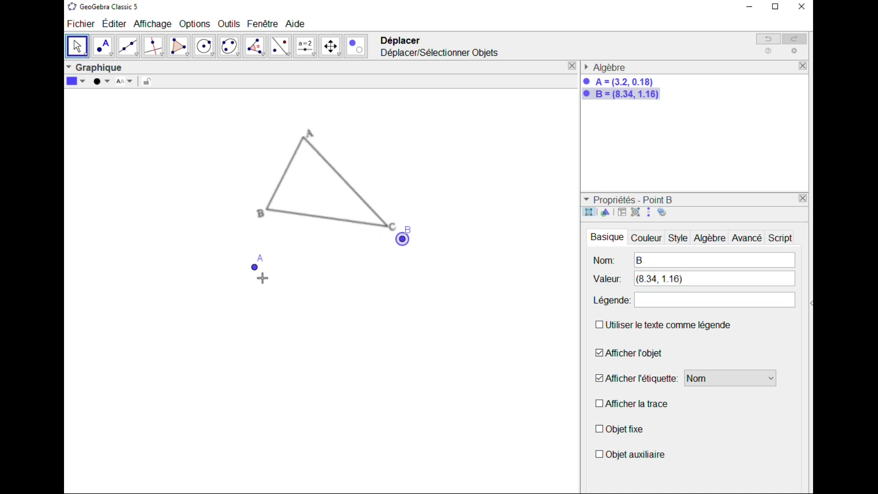
drag(255, 273, 230, 271)
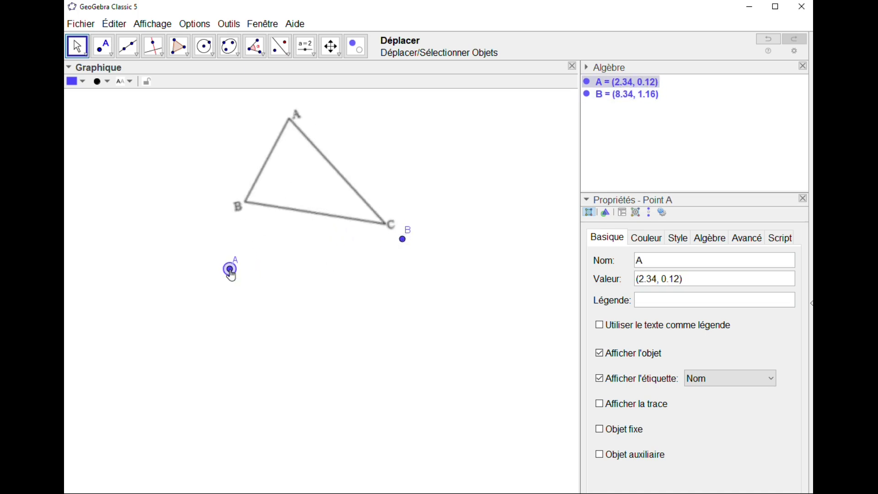
click(428, 316)
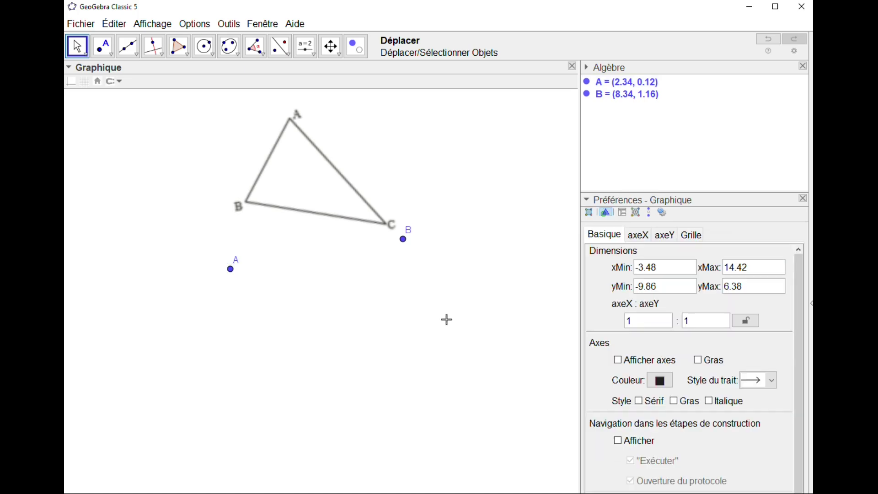